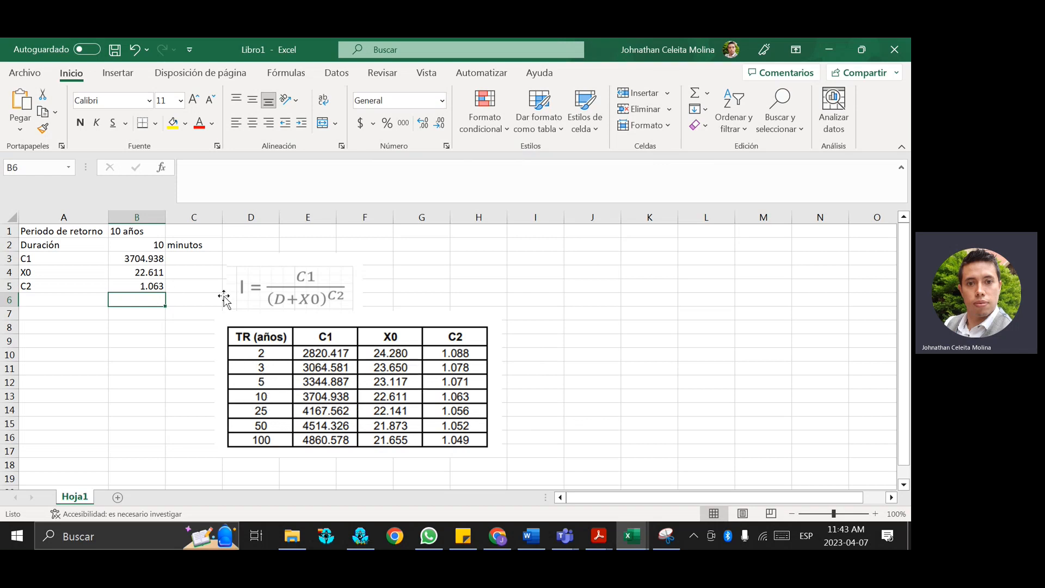
# - Label cell A6 "Intensidad (mm/hr)"
pyautogui.click(72, 301)
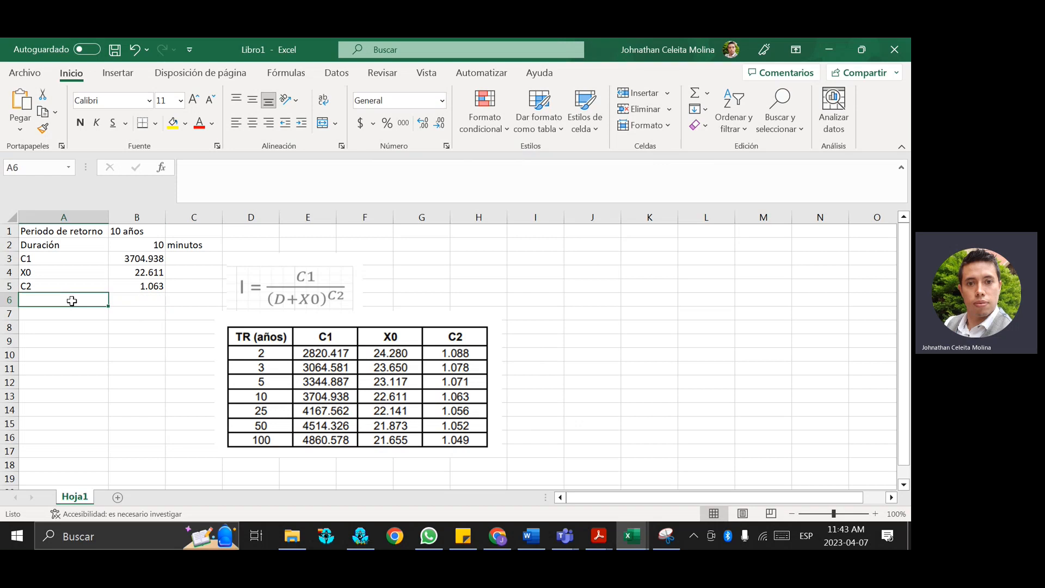
pyautogui.press('capslock')
pyautogui.write('iNTENSIDA')
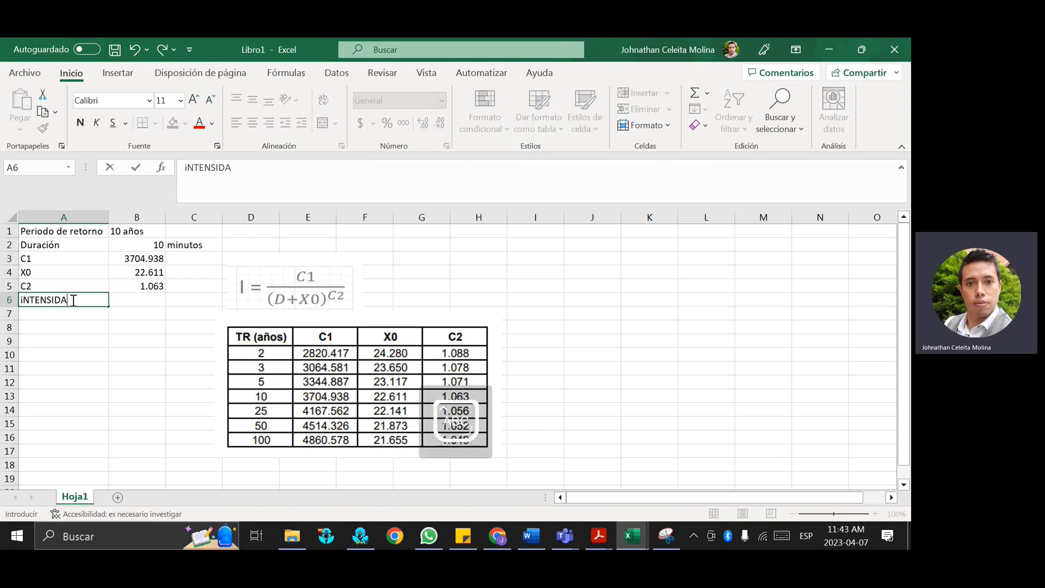
pyautogui.press('BackSpace')
pyautogui.press('BackSpace')
pyautogui.press('BackSpace')
pyautogui.press('BackSpace')
pyautogui.press('BackSpace')
pyautogui.press('BackSpace')
pyautogui.press('BackSpace')
pyautogui.press('BackSpace')
pyautogui.press('BackSpace')
pyautogui.write('I')
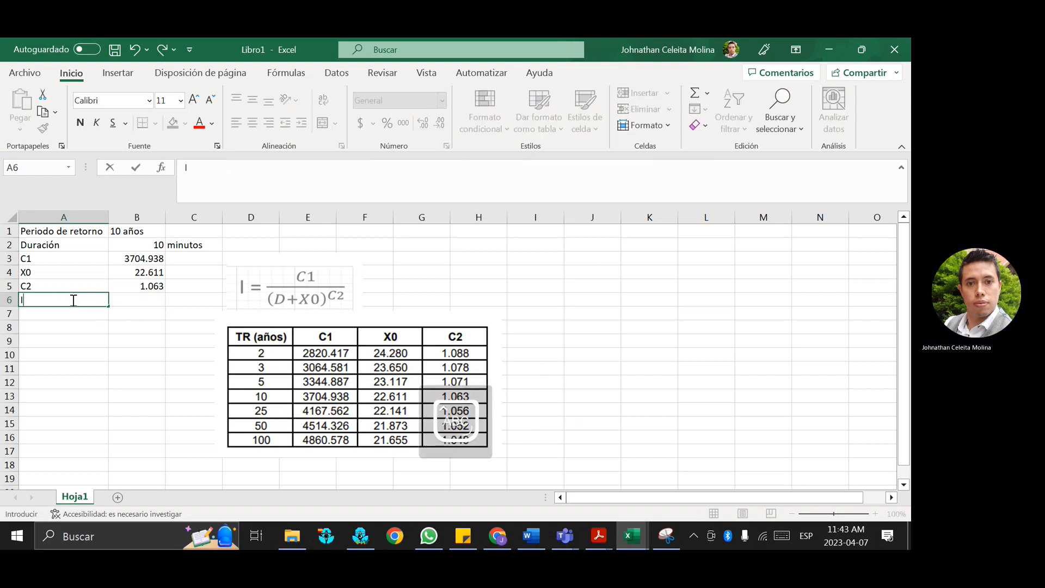
pyautogui.press('capslock')
pyautogui.write('ntensidad')
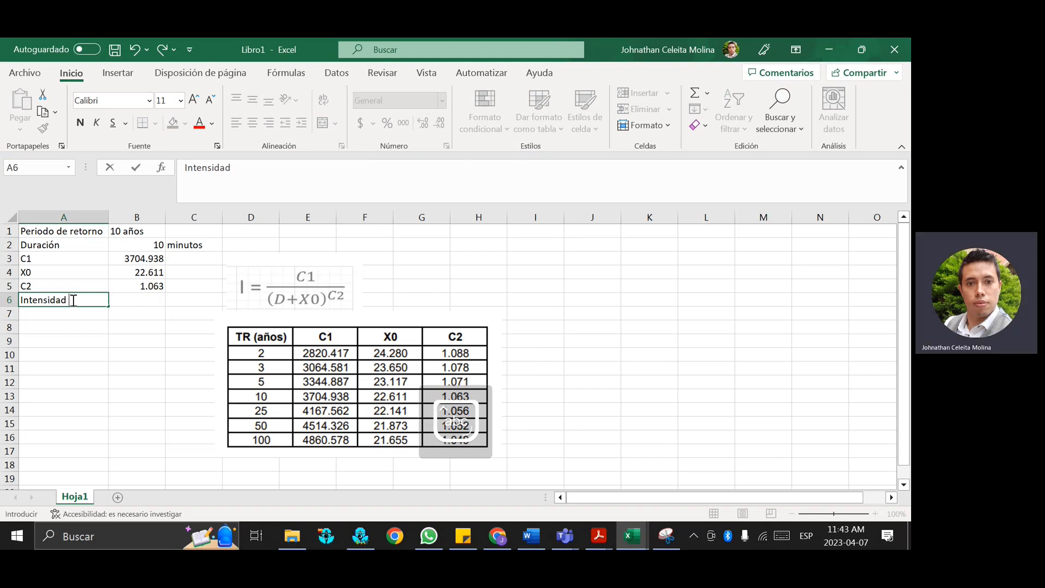
pyautogui.write(' (mm/hr)')
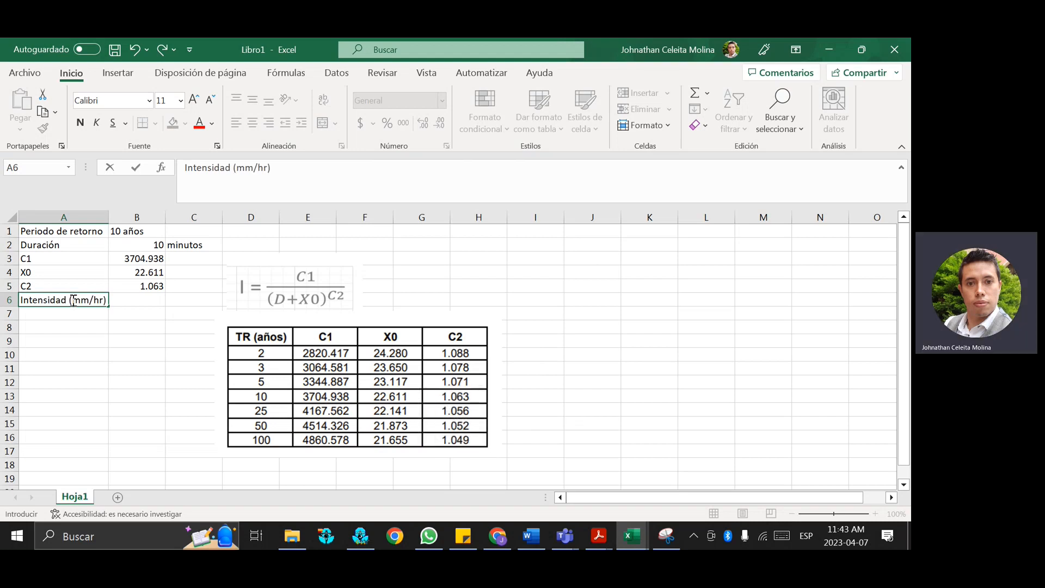
pyautogui.press('Return')
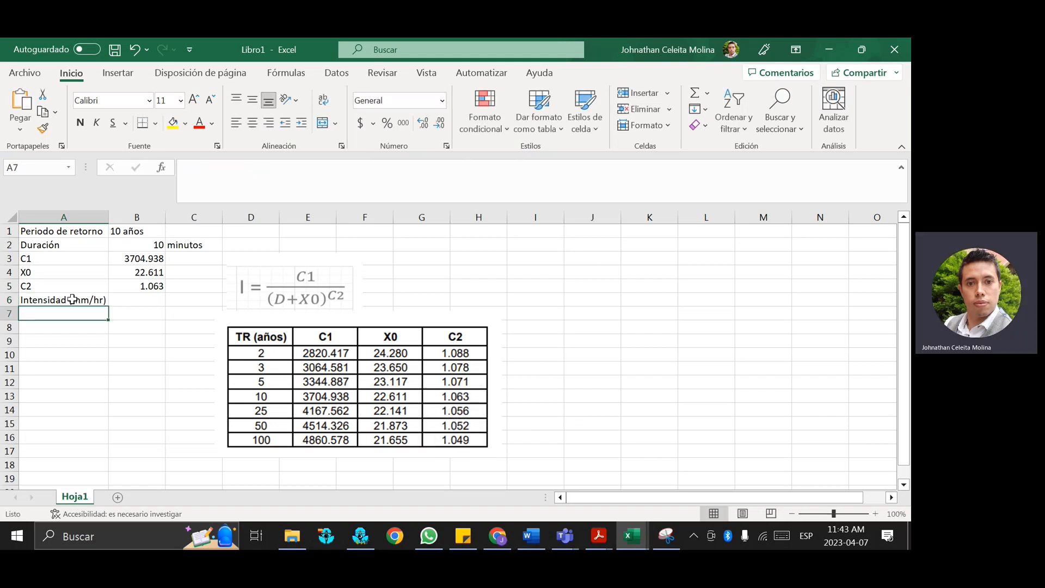
# - Check the units of duration and intensity in the IDEAM IDF curves PDF in the browser, and return to the worksheet
pyautogui.click(139, 300)
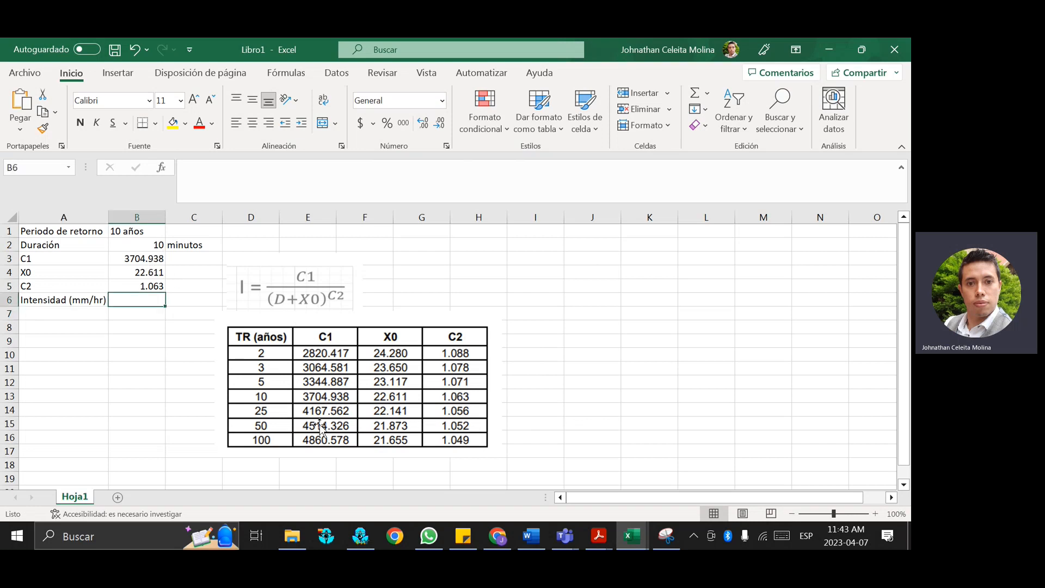
pyautogui.click(611, 527)
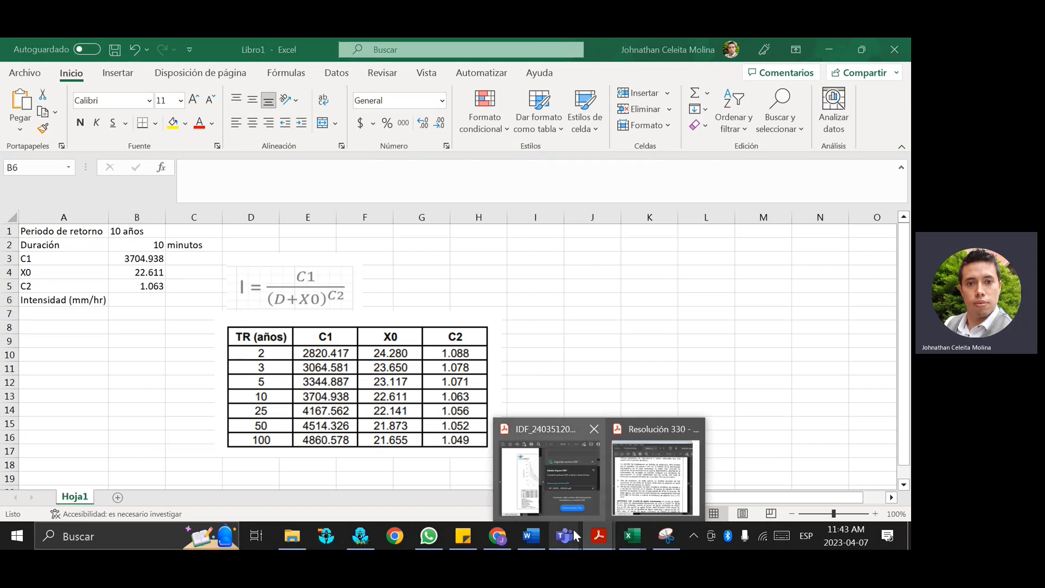
pyautogui.click(497, 536)
pyautogui.scroll(6, 460, 339)
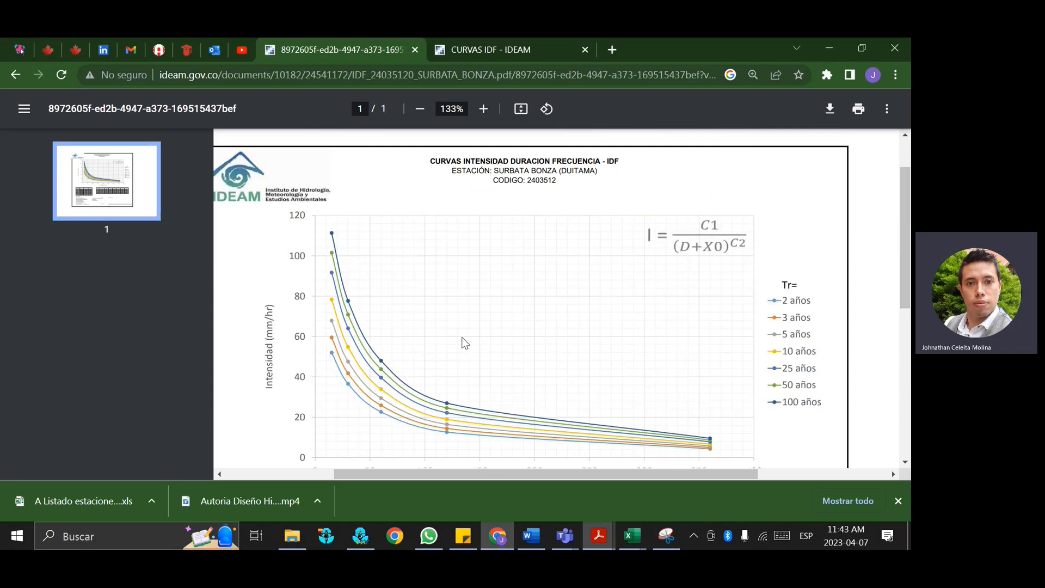
pyautogui.scroll(-8, 465, 337)
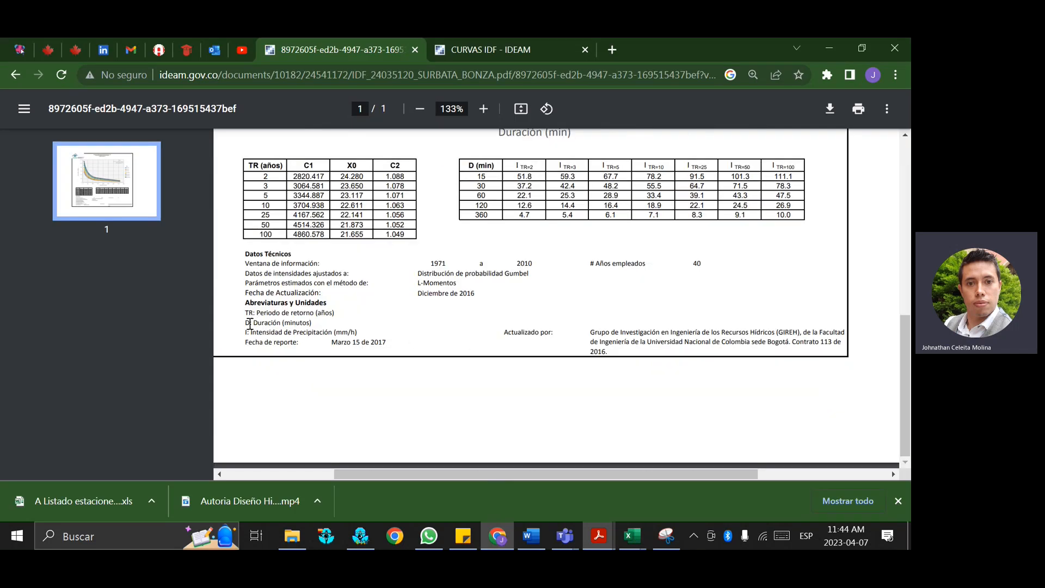
pyautogui.moveTo(246, 322); pyautogui.dragTo(365, 334)
pyautogui.click(828, 48)
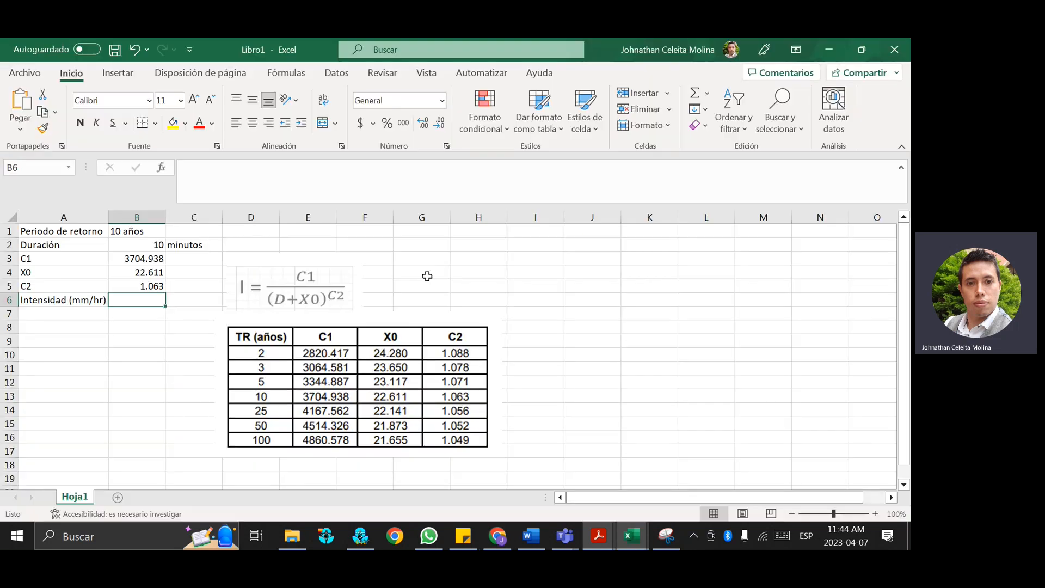
# - Calculate the rainfall intensity in cell B6 with the formula =B3/((B2+B4)^B5)
pyautogui.write('=')
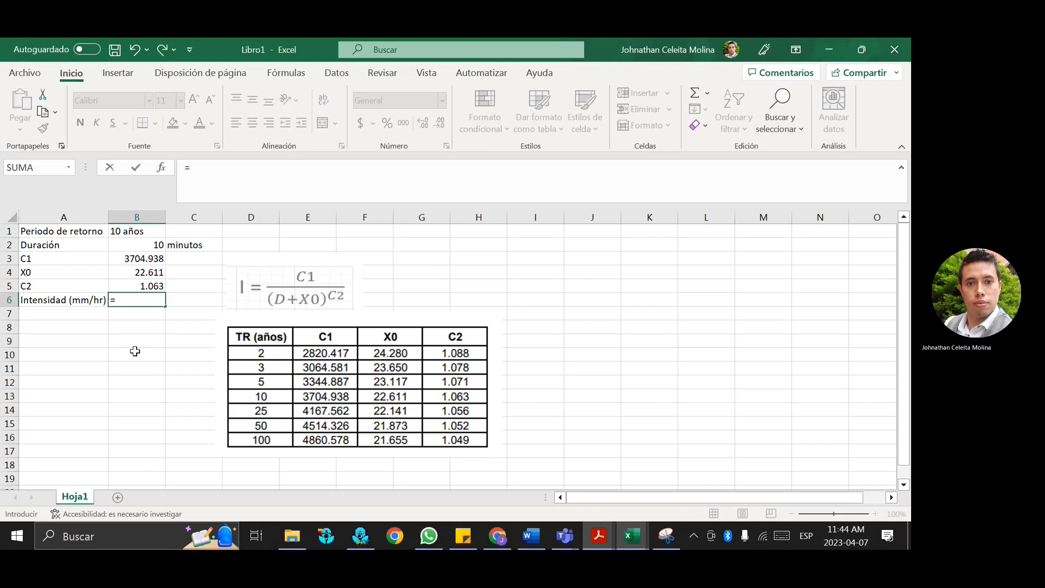
pyautogui.press('Up')
pyautogui.press('Up')
pyautogui.press('Up')
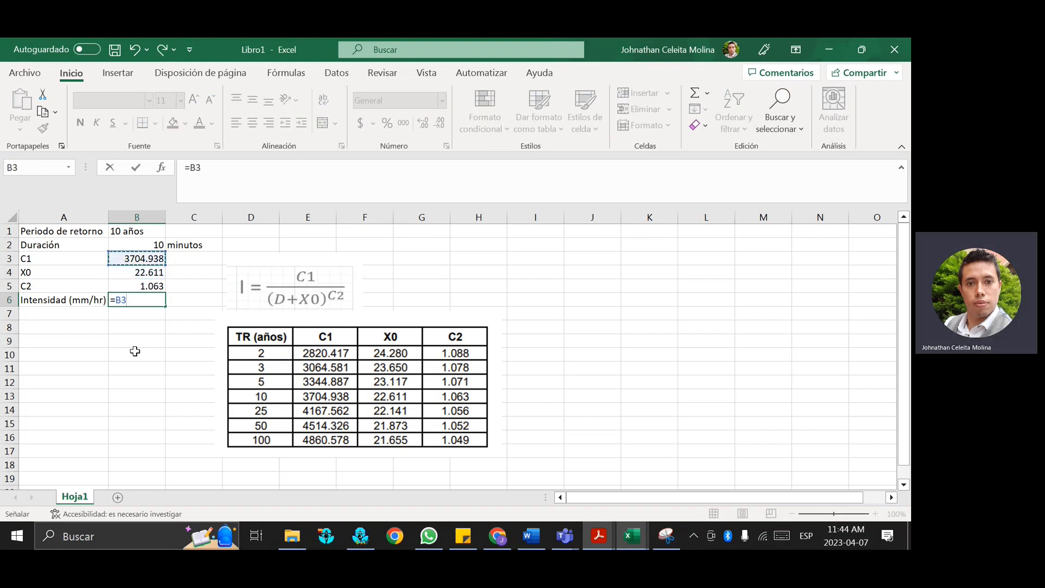
pyautogui.write('/(()^')
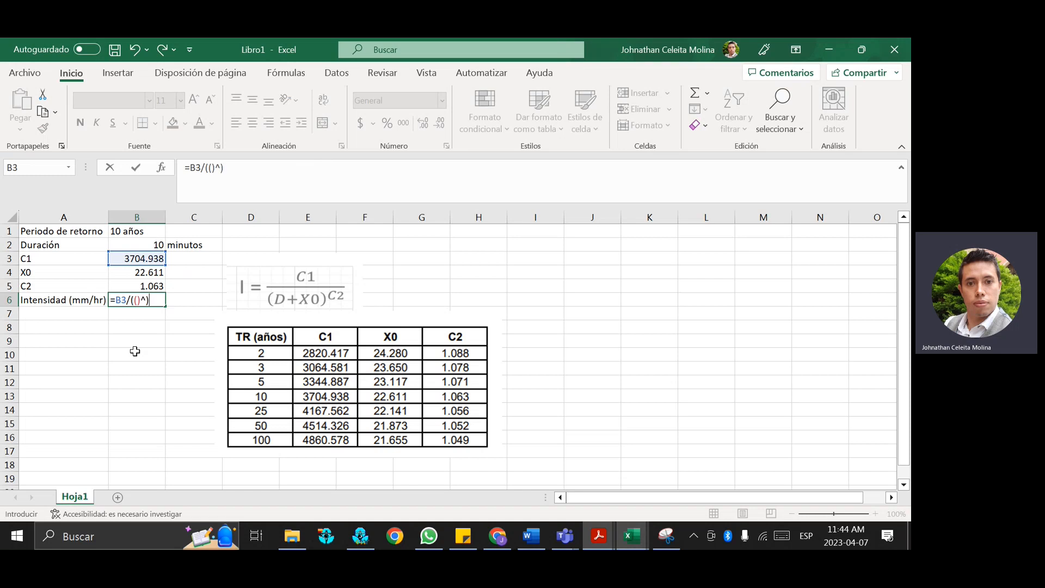
pyautogui.click(138, 300)
pyautogui.click(133, 246)
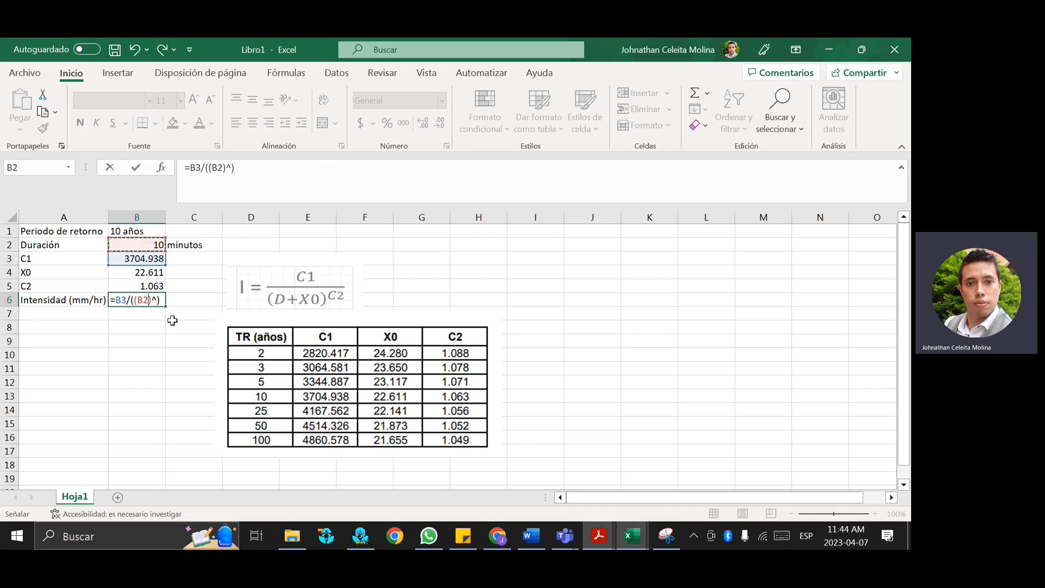
pyautogui.write('+')
pyautogui.click(135, 273)
pyautogui.click(173, 301)
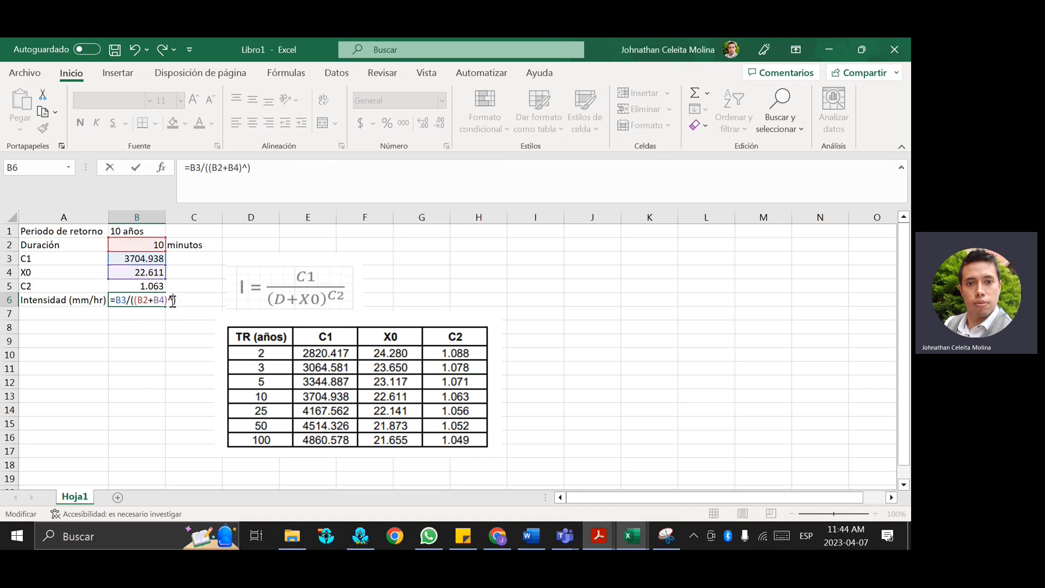
pyautogui.click(144, 286)
pyautogui.press('Return')
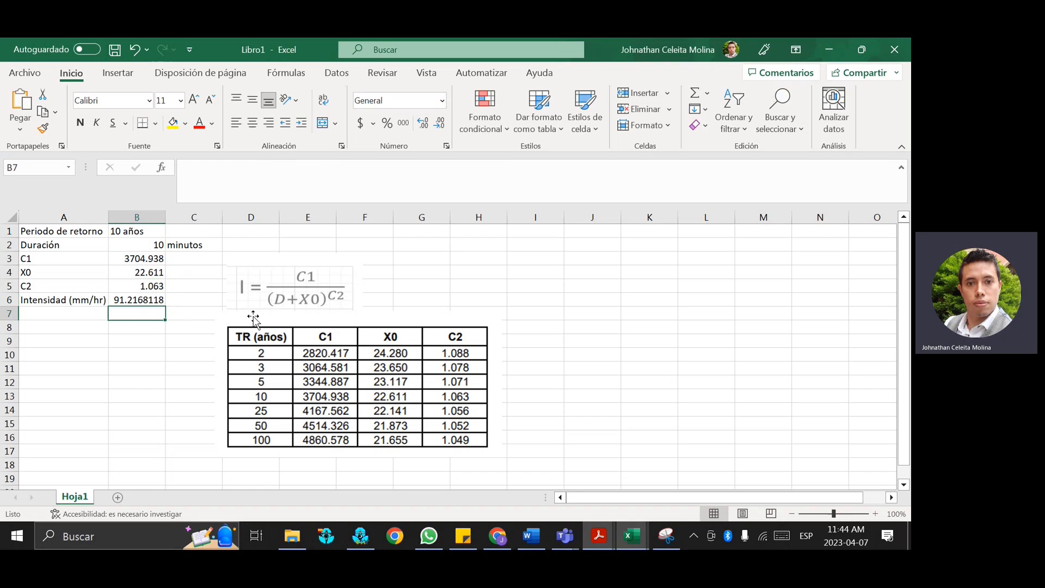
# - Reduce the intensity result in B6 to two decimal places
pyautogui.click(149, 299)
pyautogui.click(440, 124)
pyautogui.click(440, 124)
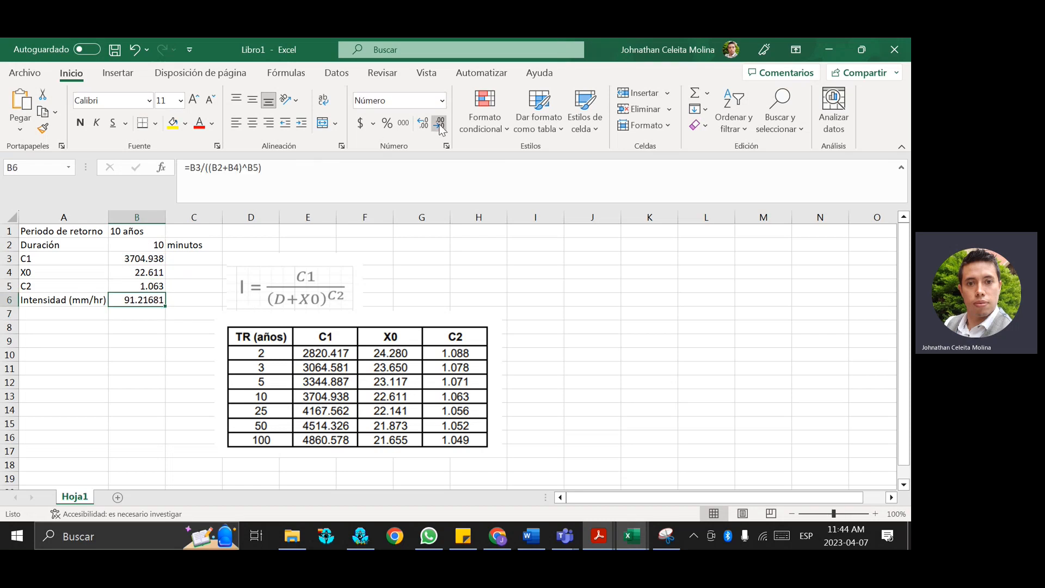
pyautogui.click(440, 124)
pyautogui.click(440, 125)
pyautogui.click(440, 124)
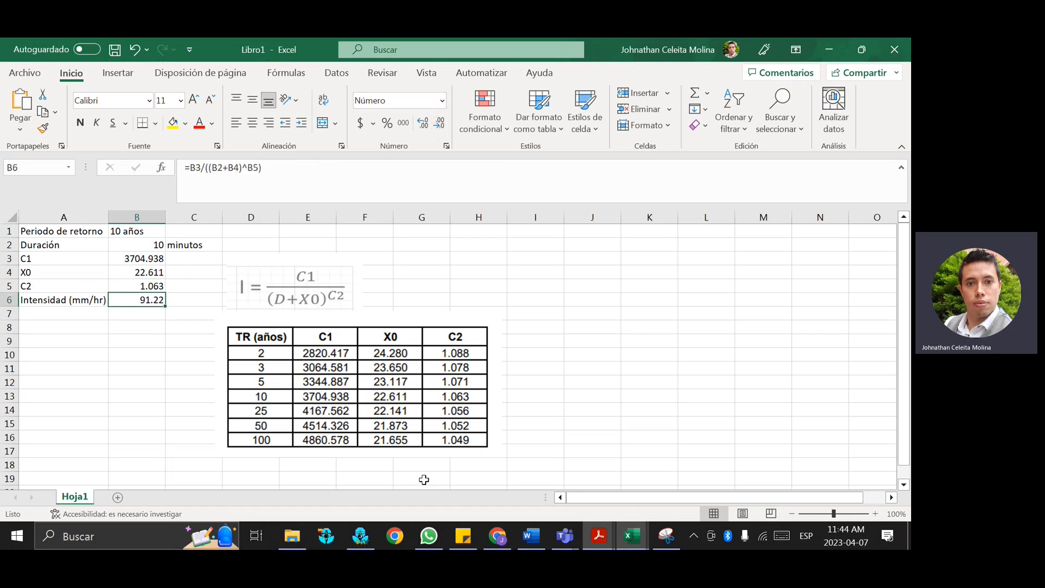
# - Consult the IDF curve chart in the browser and test the intensity formula with a duration of 15 minutes in B2
pyautogui.click(598, 537)
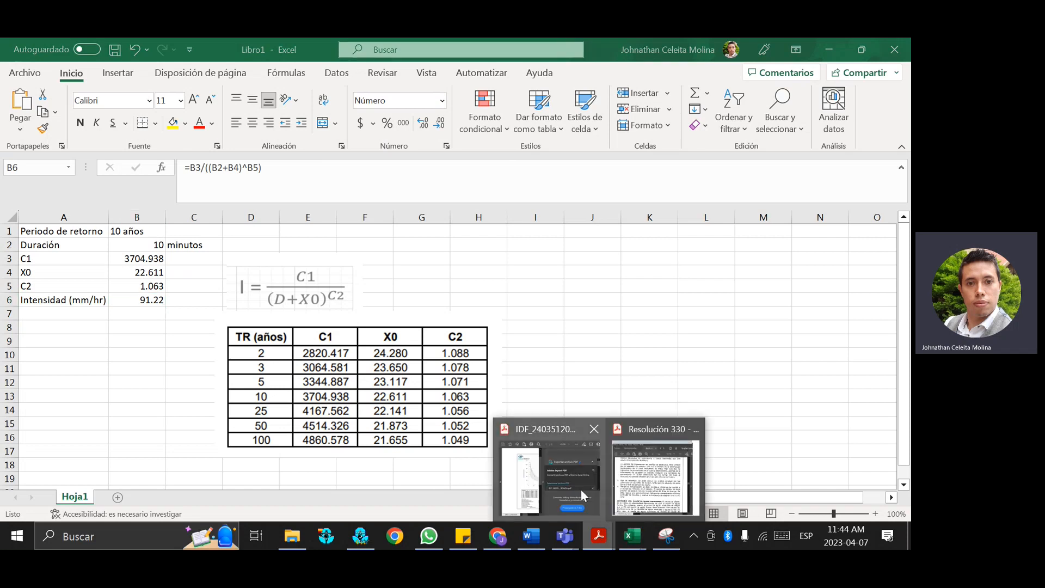
pyautogui.click(503, 543)
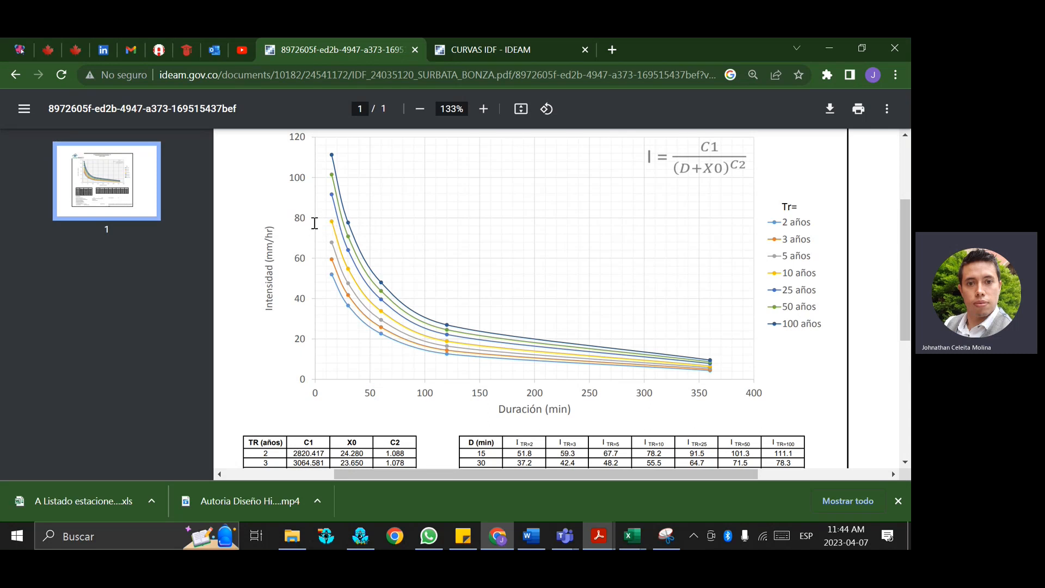
pyautogui.click(829, 49)
pyautogui.press('Up')
pyautogui.press('Up')
pyautogui.press('Up')
pyautogui.press('Up')
pyautogui.write('15')
pyautogui.press('Return')
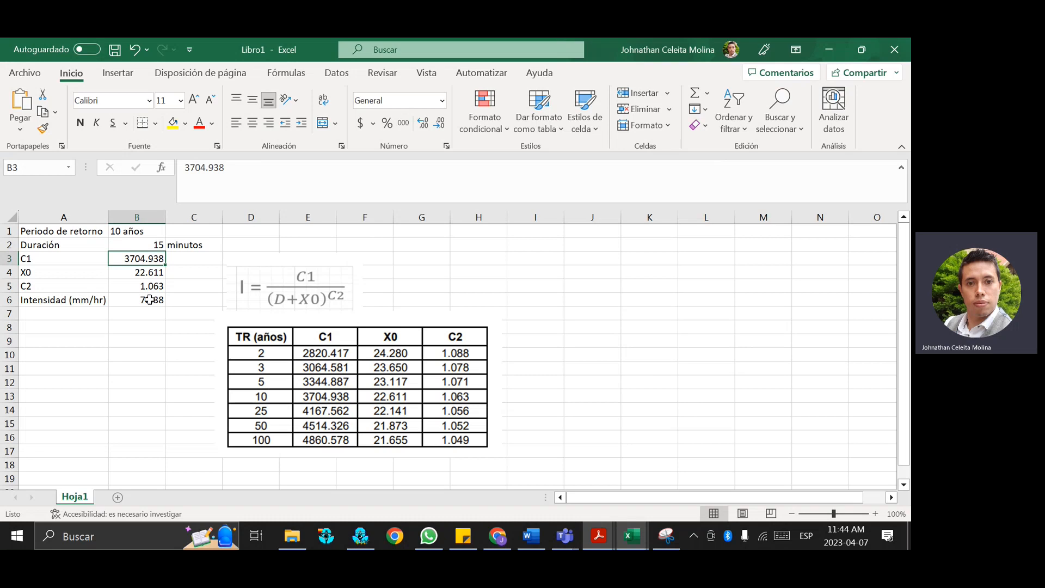
# - Set the duration in B2 back to 10 minutes and select the intensity result in B6
pyautogui.click(155, 246)
pyautogui.write('10')
pyautogui.press('Return')
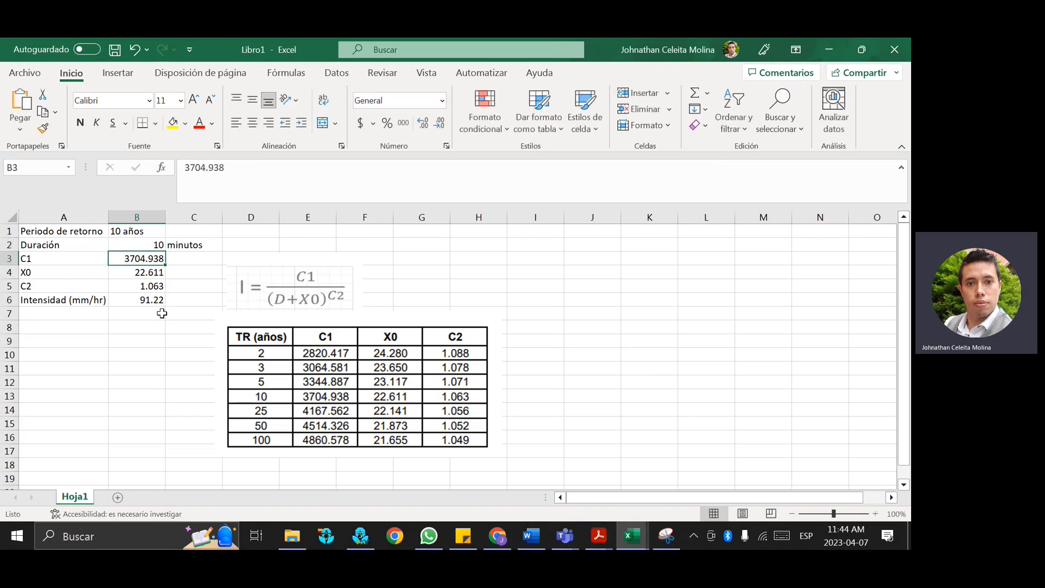
pyautogui.click(138, 297)
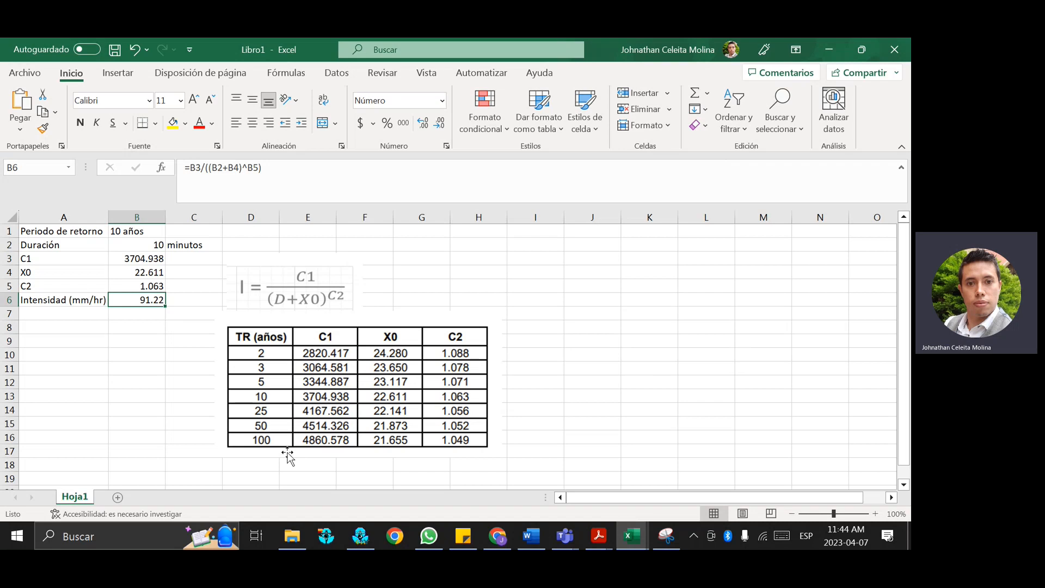
# - Switch to SWMM 5, place a rain gauge on the map east of node P16A, and fade the backdrop image
pyautogui.click(368, 541)
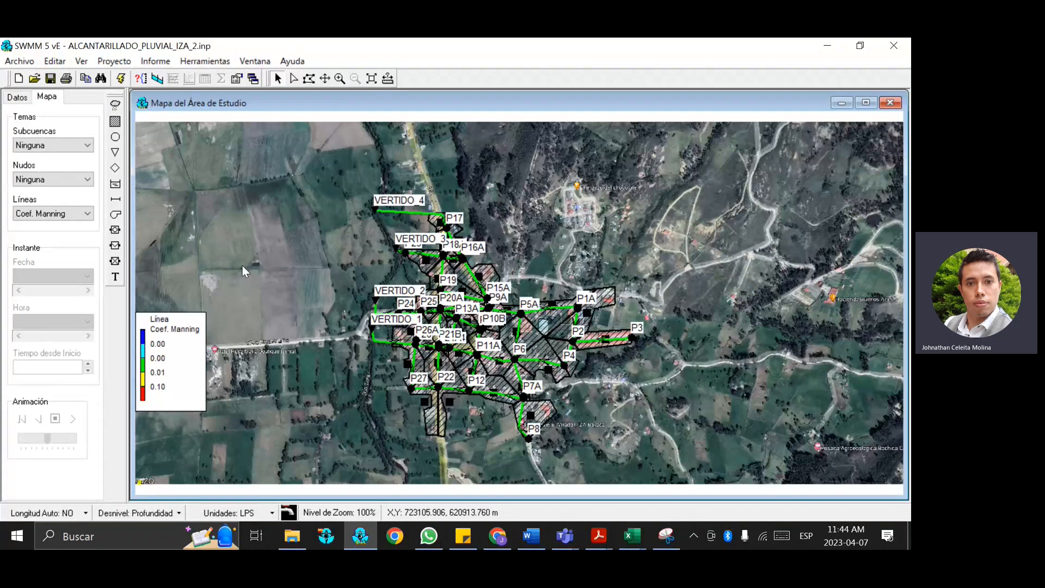
pyautogui.click(114, 106)
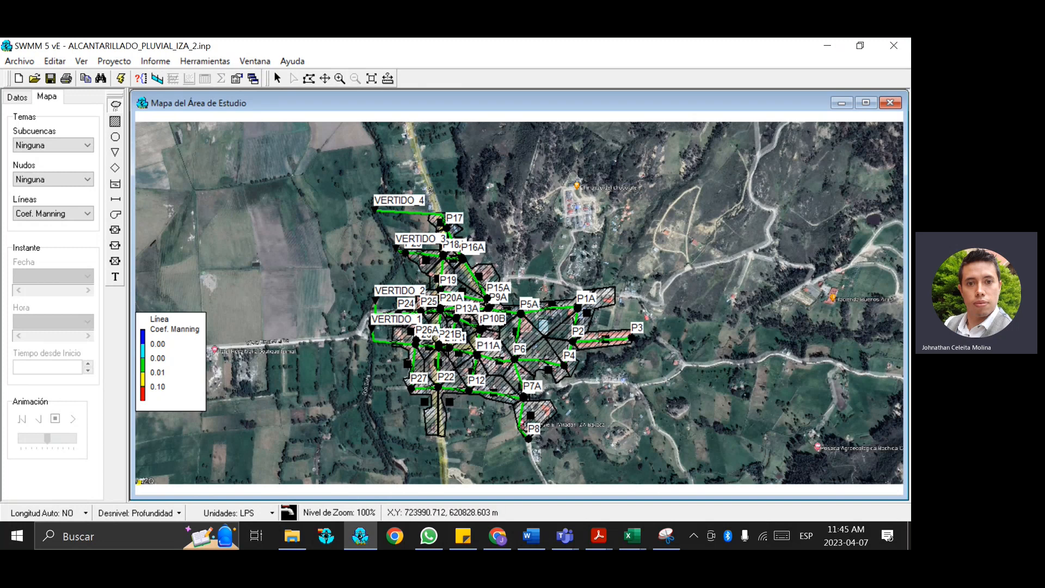
pyautogui.click(535, 258)
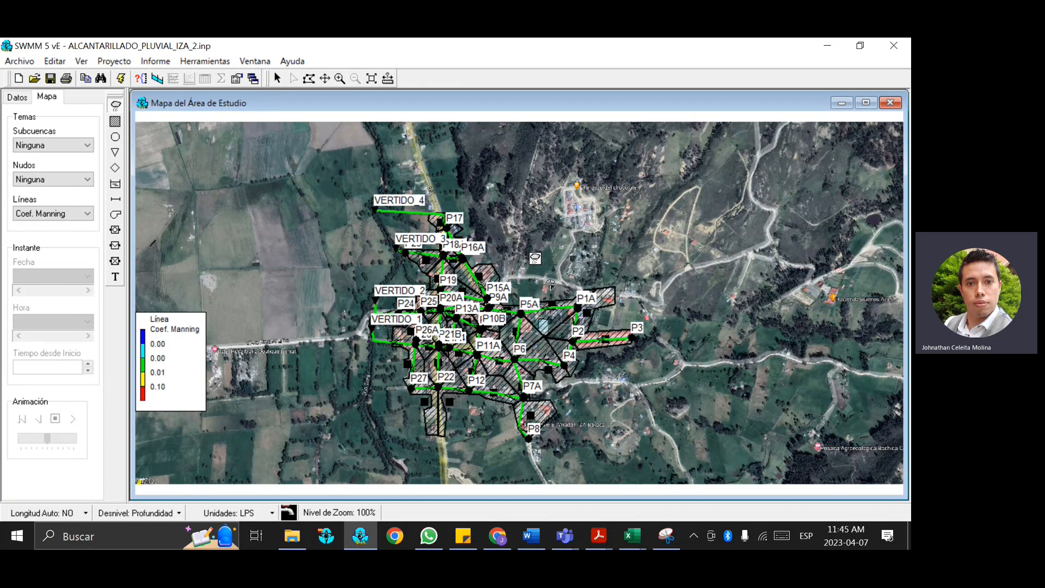
pyautogui.click(277, 79)
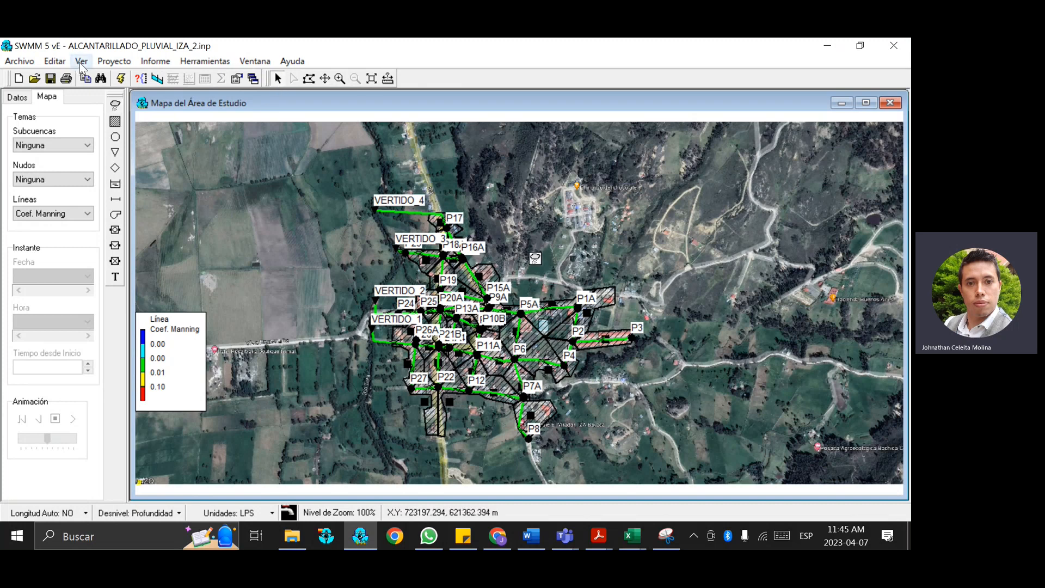
pyautogui.click(81, 61)
pyautogui.click(254, 161)
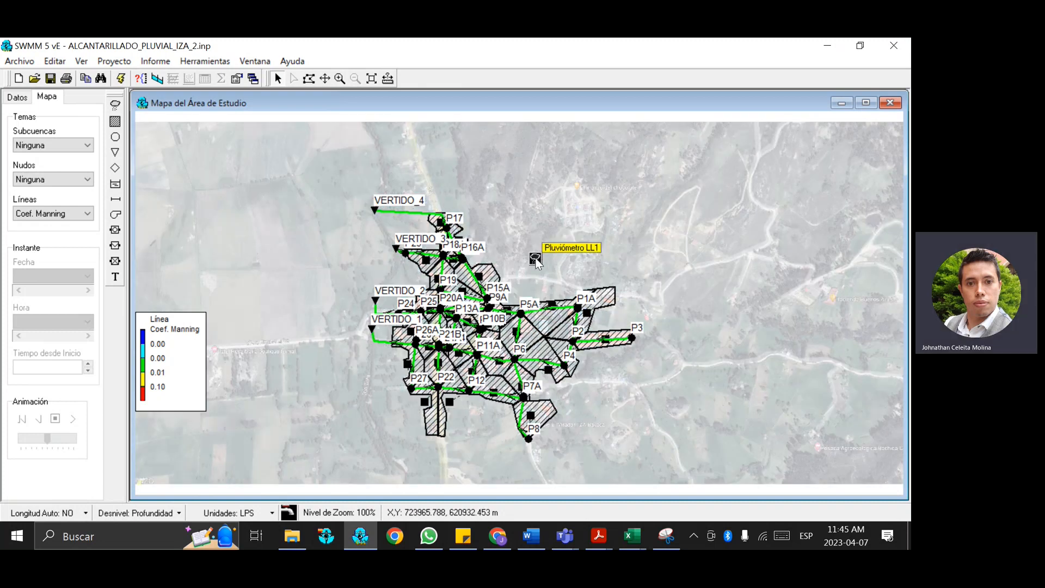
# - Open the new rain gauge's properties and choose INTENSITY as its rain format
pyautogui.doubleClick(535, 258)
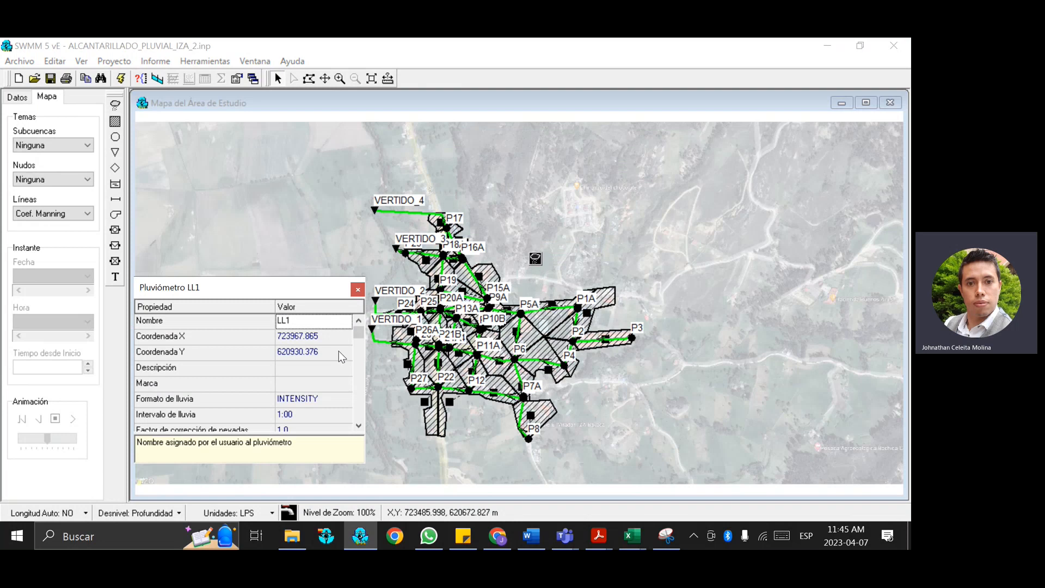
pyautogui.press('Down')
pyautogui.press('Down')
pyautogui.press('Down')
pyautogui.press('Down')
pyautogui.press('Down')
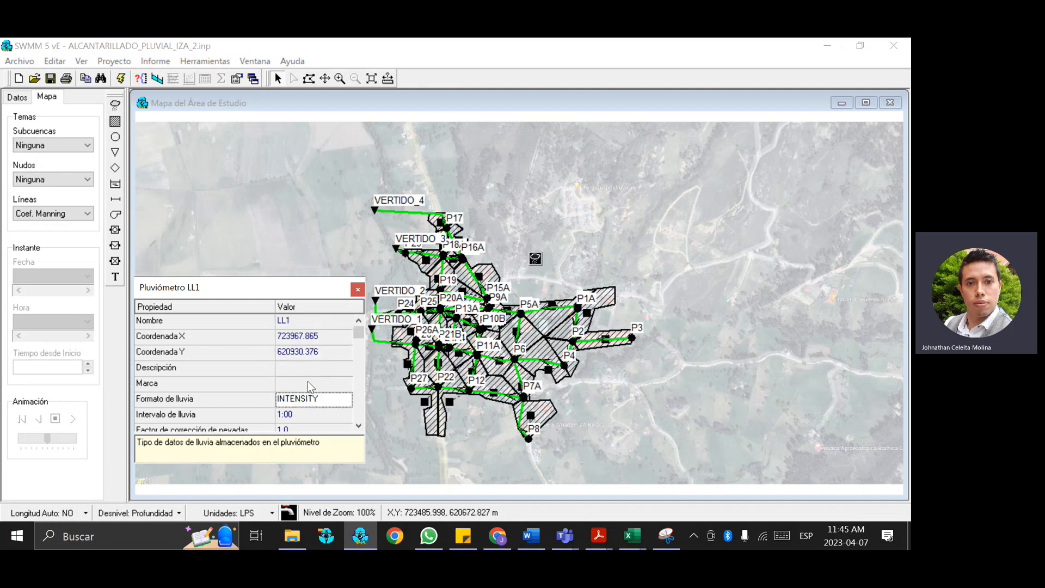
pyautogui.press('Down')
pyautogui.click(335, 400)
pyautogui.click(335, 400)
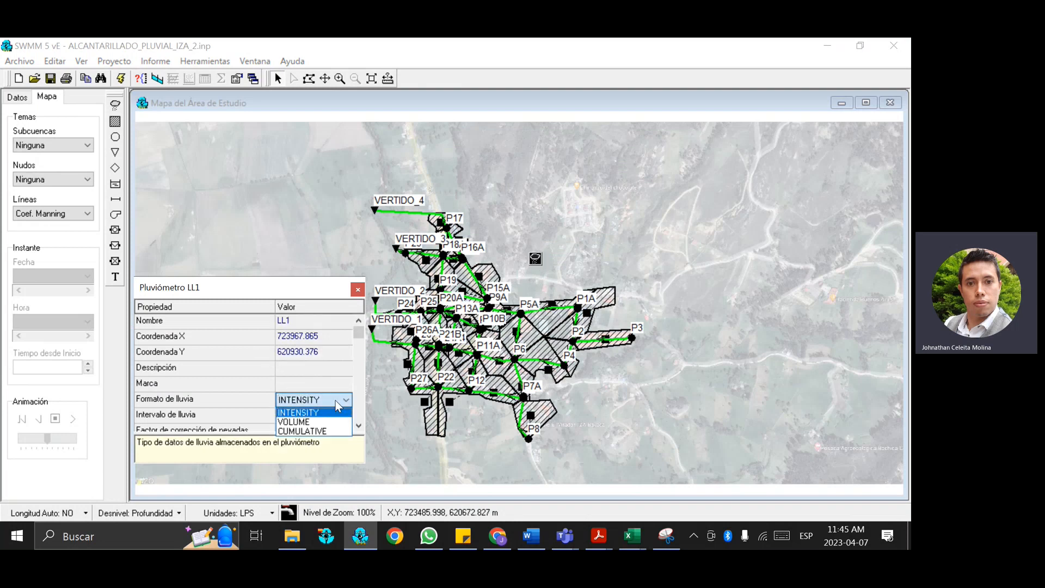
pyautogui.click(321, 414)
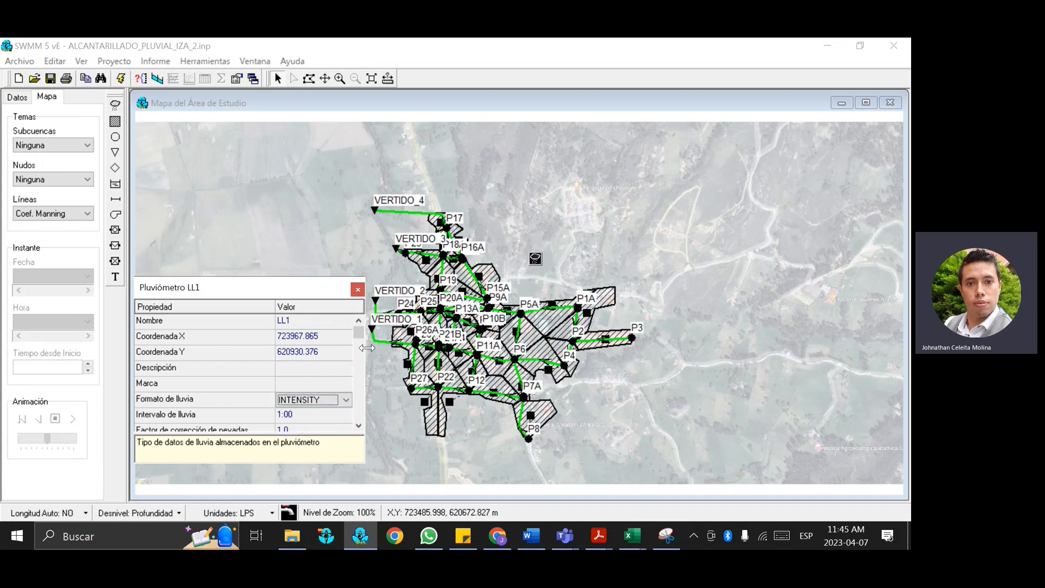
# - Enlarge the rain gauge's properties window and set its rain interval to 0:10
pyautogui.moveTo(290, 287); pyautogui.dragTo(309, 195)
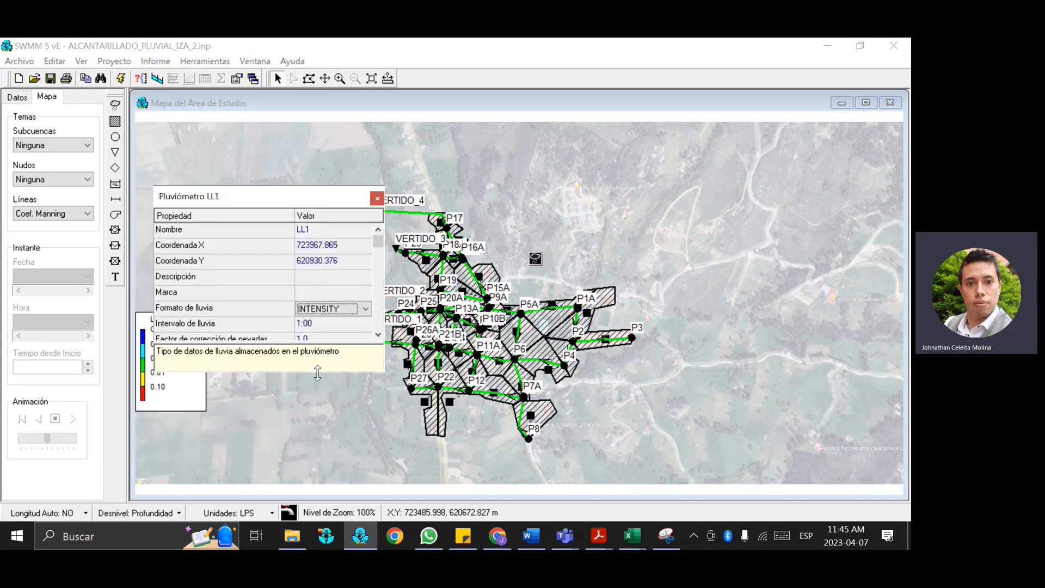
pyautogui.moveTo(318, 373); pyautogui.dragTo(317, 436)
pyautogui.click(307, 324)
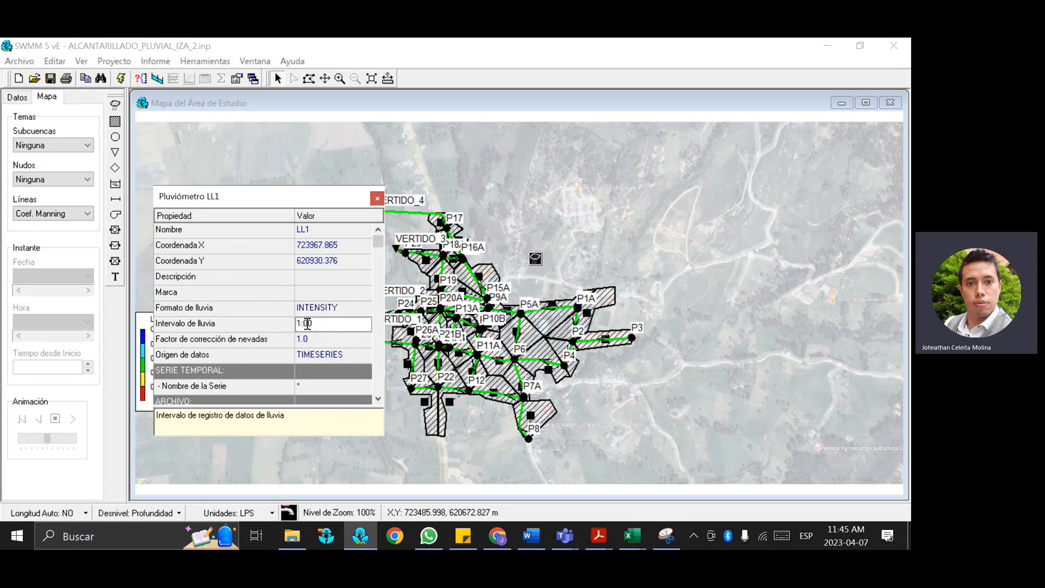
pyautogui.click(308, 323)
pyautogui.click(367, 325)
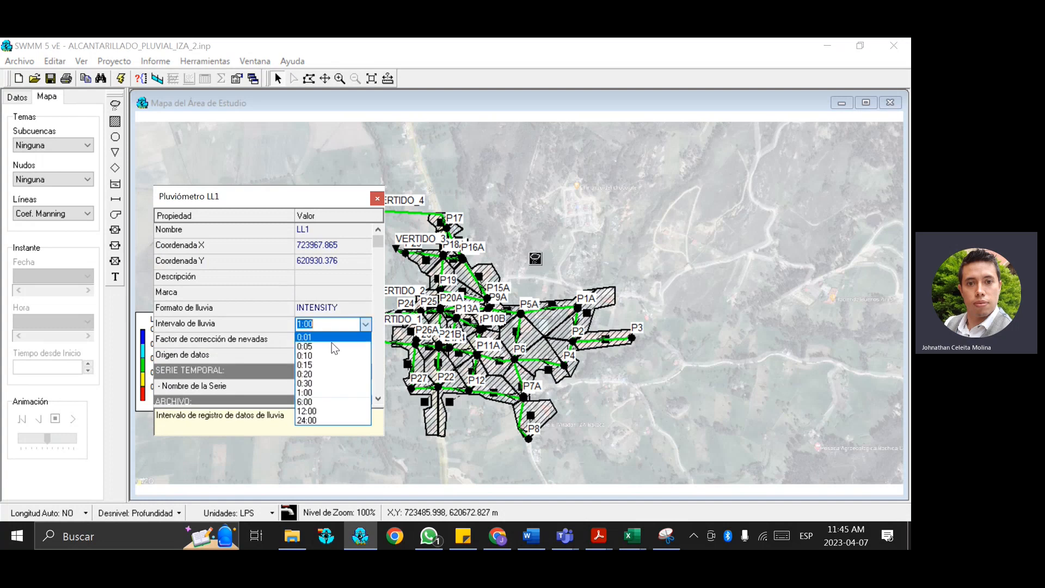
pyautogui.click(328, 356)
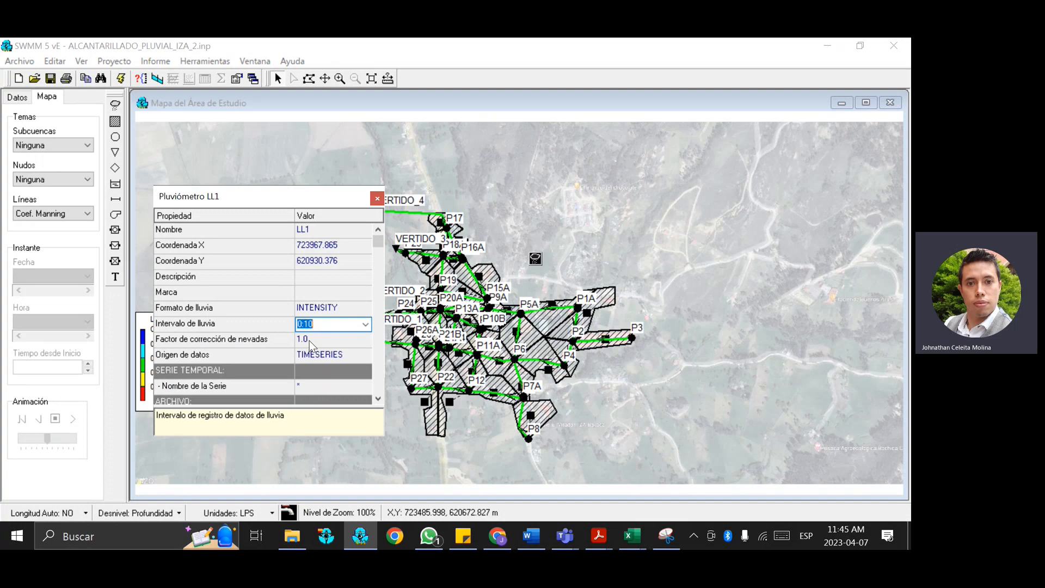
# - Review the gauge's snow correction factor, data source, series name and rain units, and close its properties
pyautogui.click(329, 340)
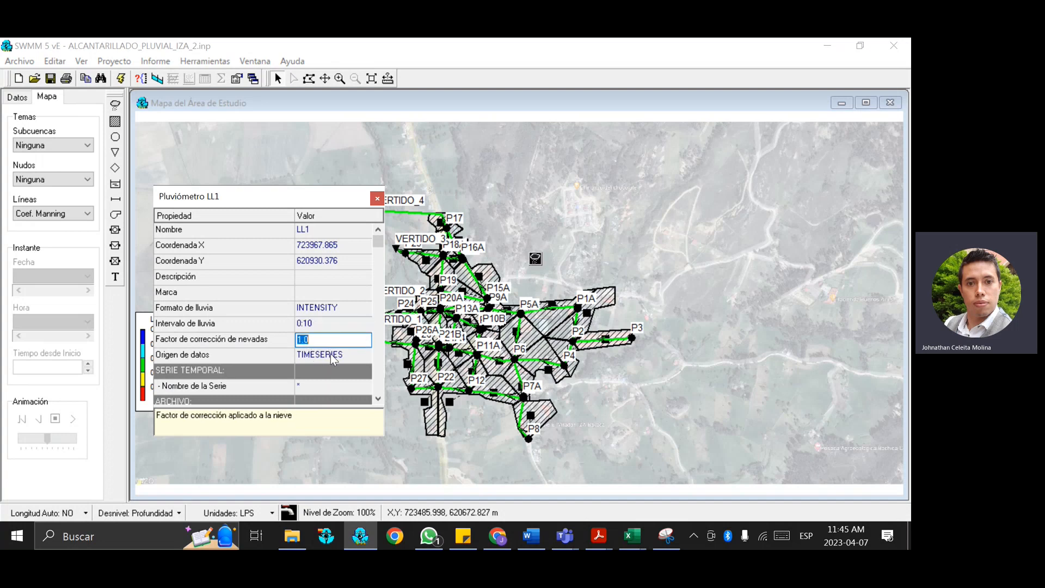
pyautogui.click(330, 355)
pyautogui.click(337, 383)
pyautogui.scroll(-3, 340, 383)
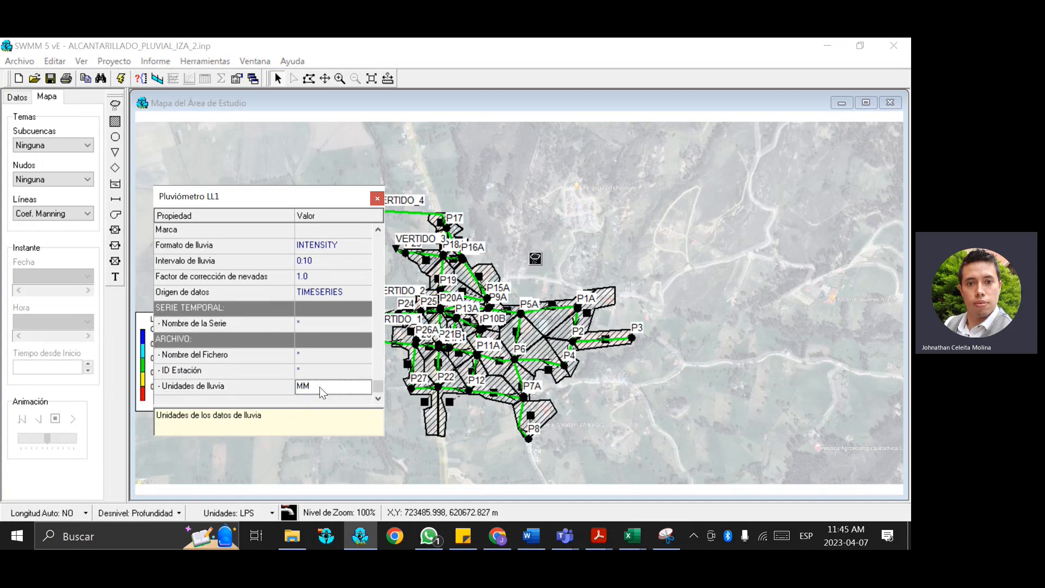
pyautogui.click(318, 387)
pyautogui.click(311, 399)
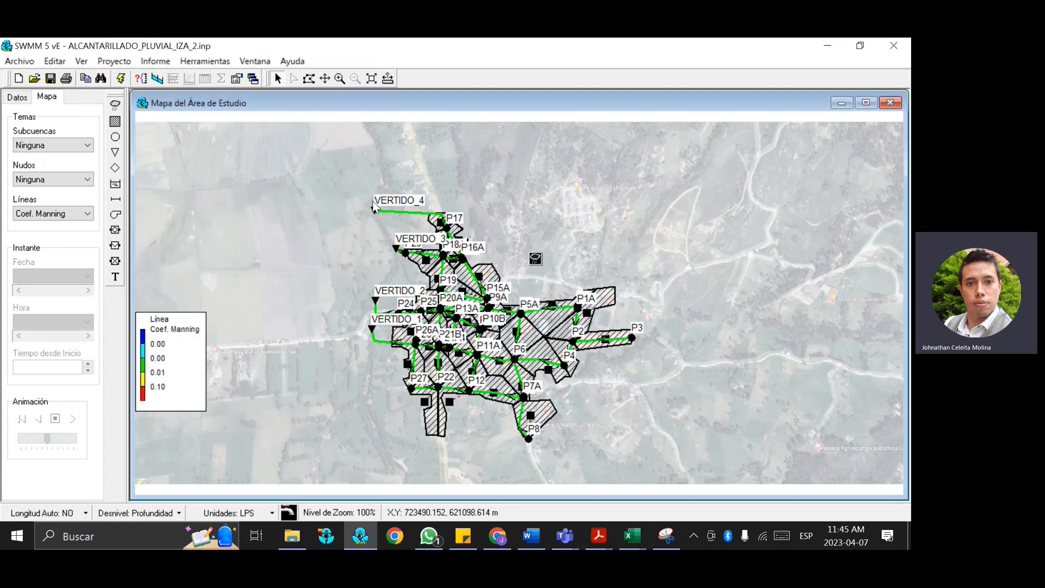
pyautogui.click(377, 198)
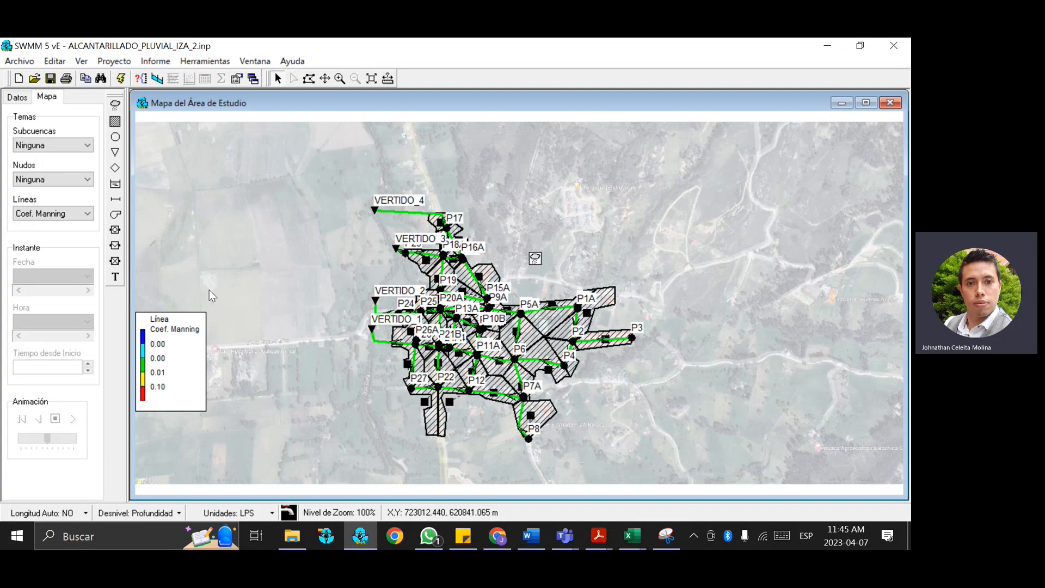
# - Create a new time series in the project data and name it SURBATA_BONZA
pyautogui.click(17, 97)
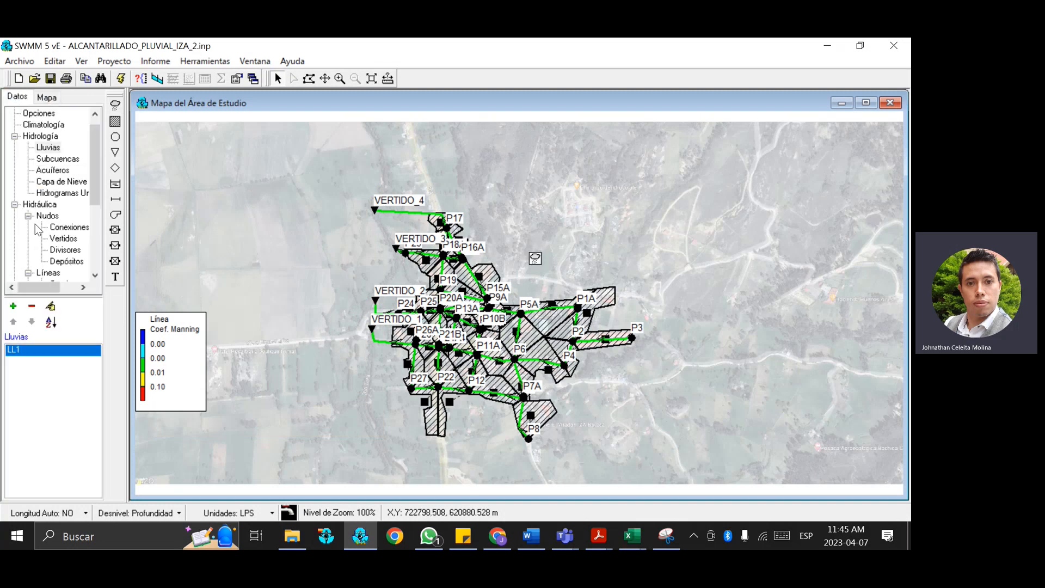
pyautogui.scroll(-4, 49, 252)
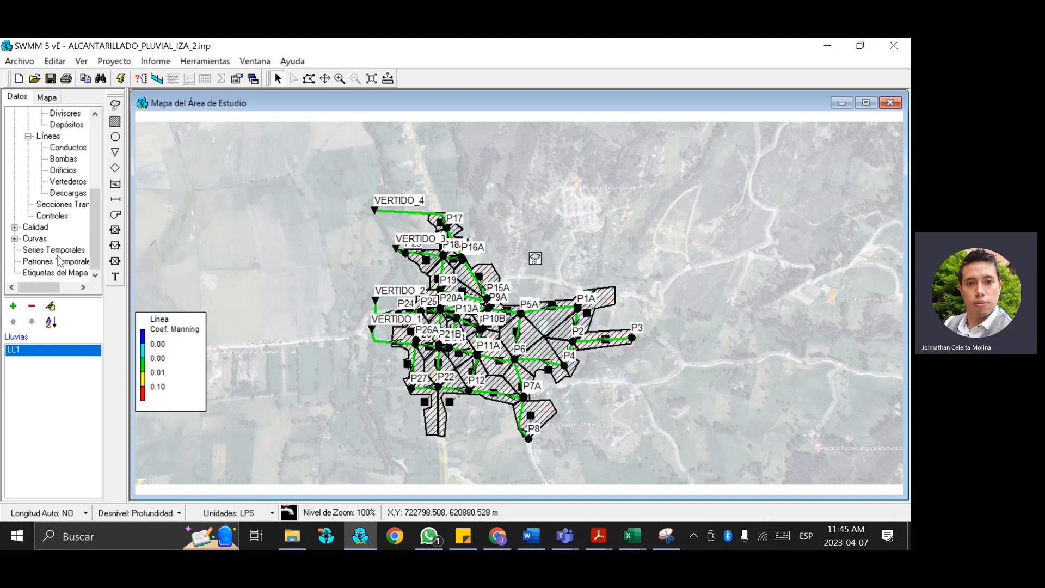
pyautogui.click(58, 251)
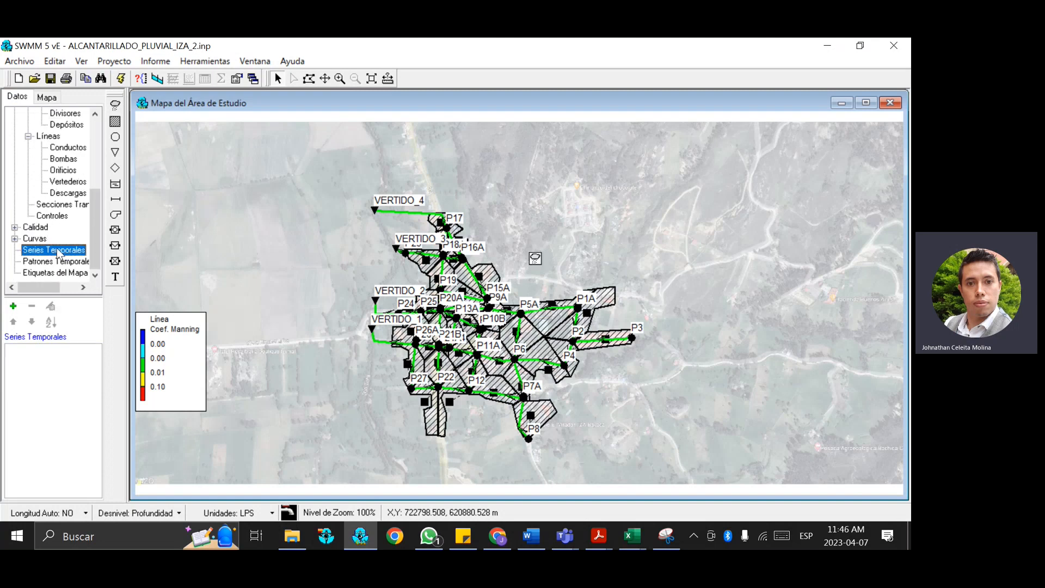
pyautogui.click(13, 306)
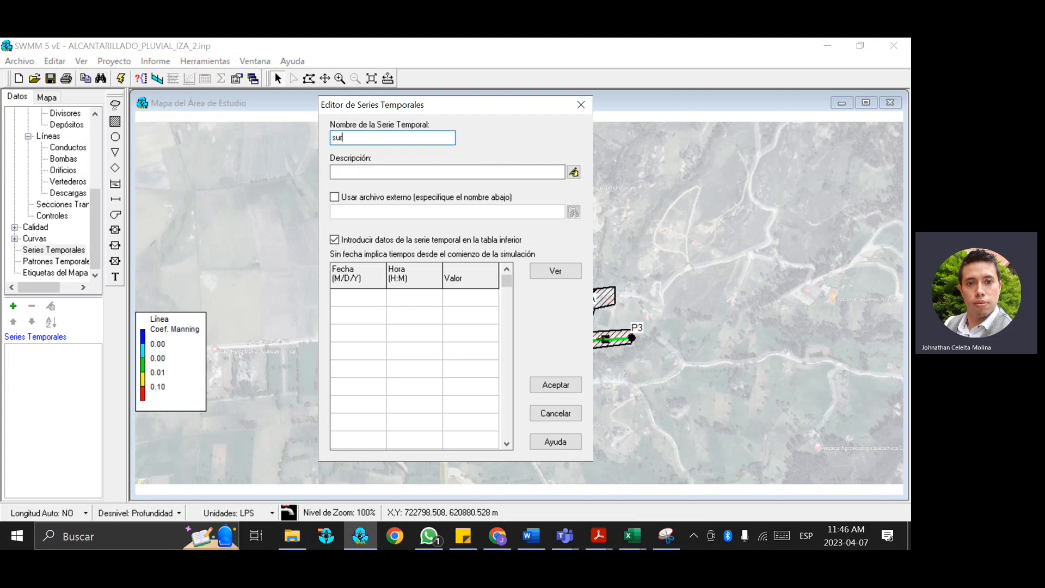
pyautogui.write('su')
pyautogui.press('BackSpace')
pyautogui.press('BackSpace')
pyautogui.press('capslock')
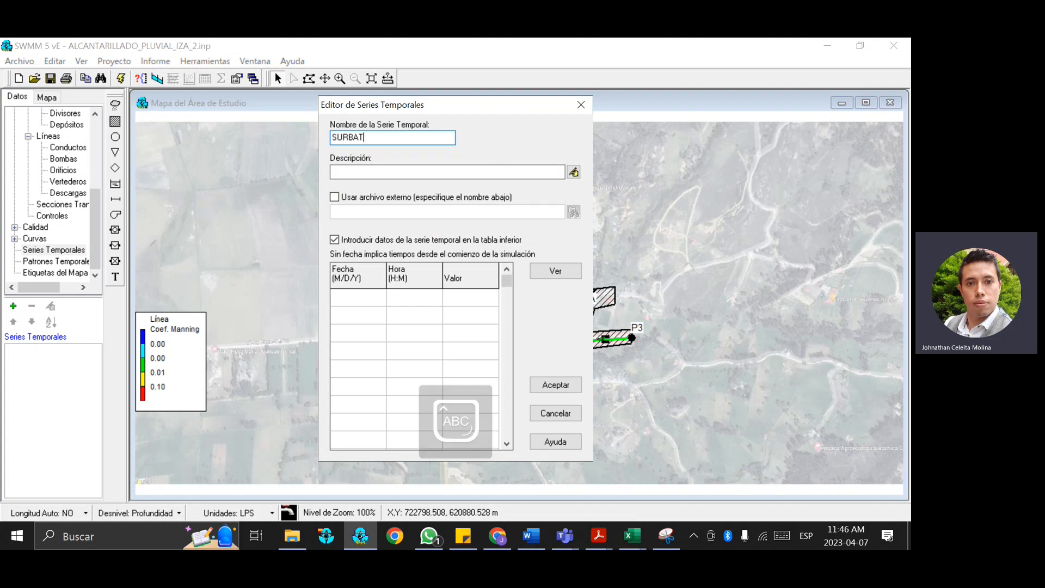
pyautogui.write('SURBATA_BONZA')
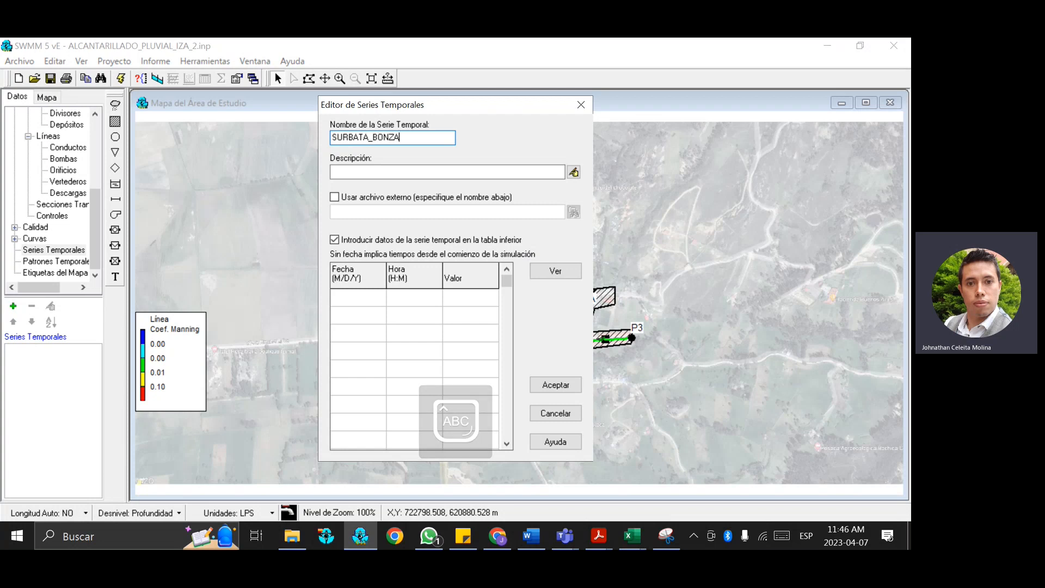
# - Enter 0:00 with value 0 as the first row of the series and 0:10 as the second row's time
pyautogui.click(369, 299)
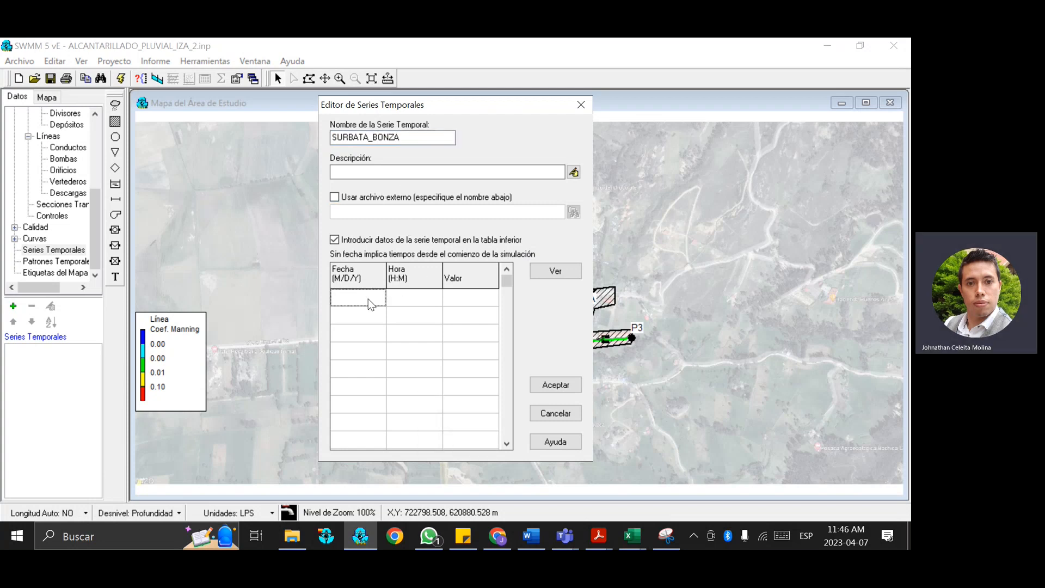
pyautogui.click(414, 301)
pyautogui.write('00')
pyautogui.click(419, 312)
pyautogui.write('0:')
# - Look up the calculated intensity in the Libro1 workbook in Excel and enter 91.22 as the series value at 0:10
pyautogui.click(473, 320)
pyautogui.moveTo(635, 535)
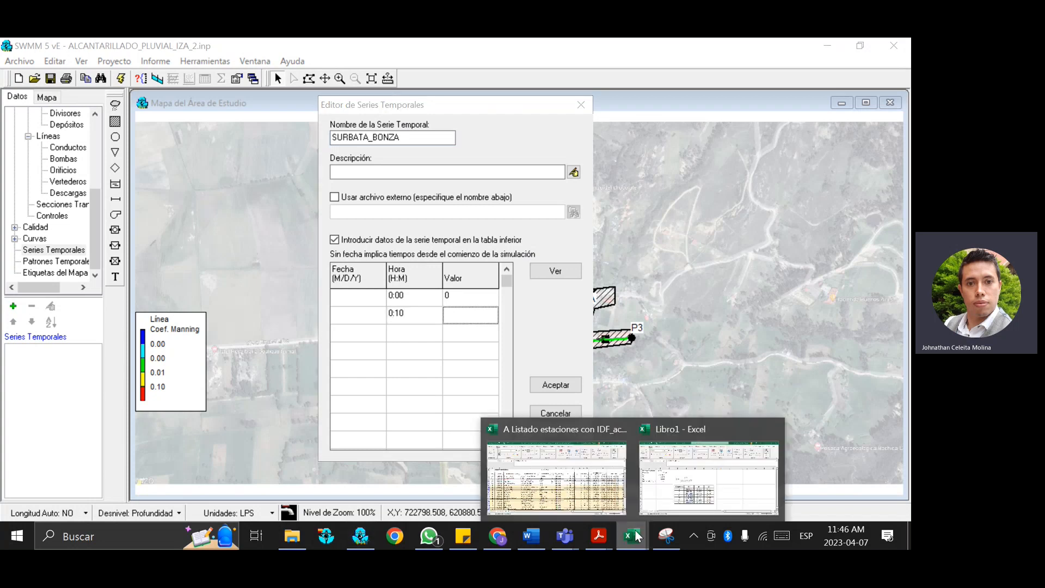
pyautogui.click(648, 511)
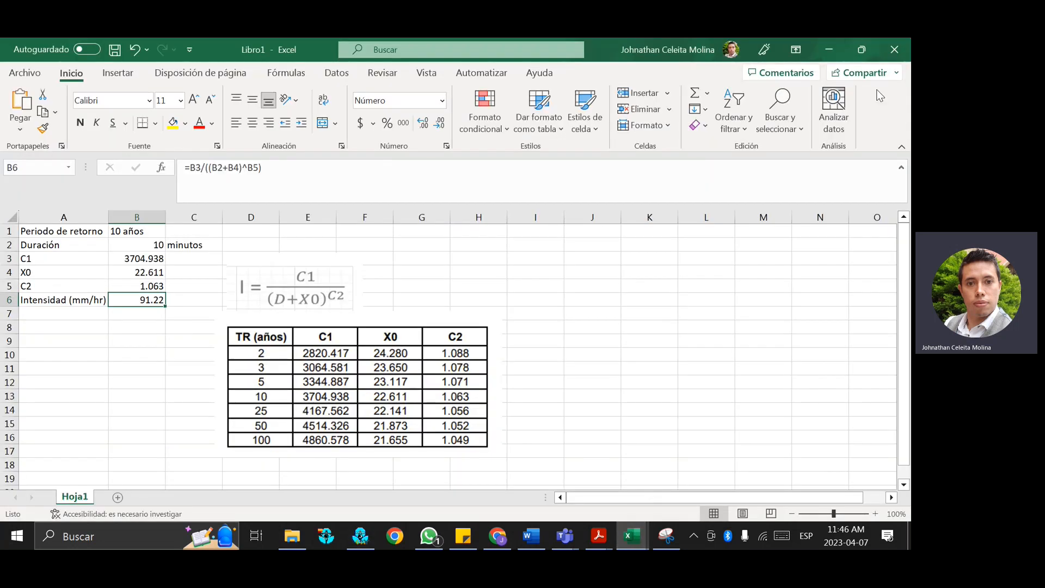
pyautogui.click(834, 42)
pyautogui.write('91')
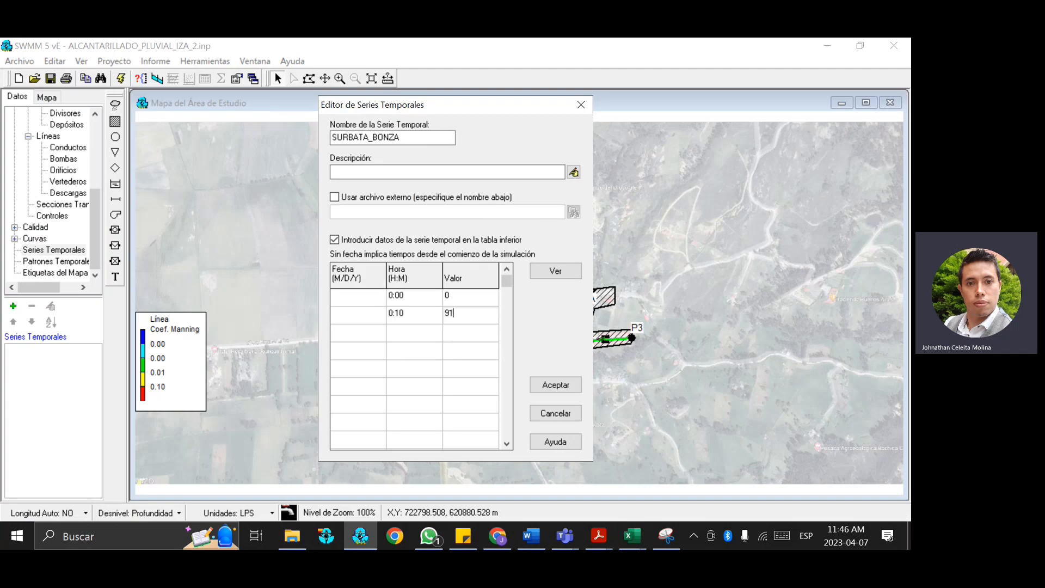
pyautogui.write('.22')
# - Add a third row to the time series at 0:20 with value 0
pyautogui.click(414, 340)
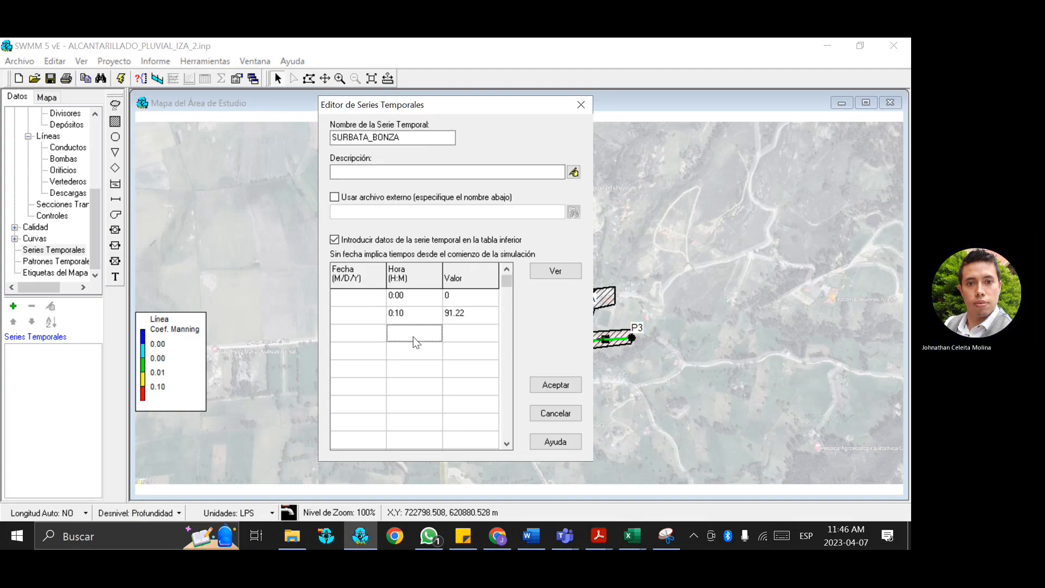
pyautogui.write('0:2')
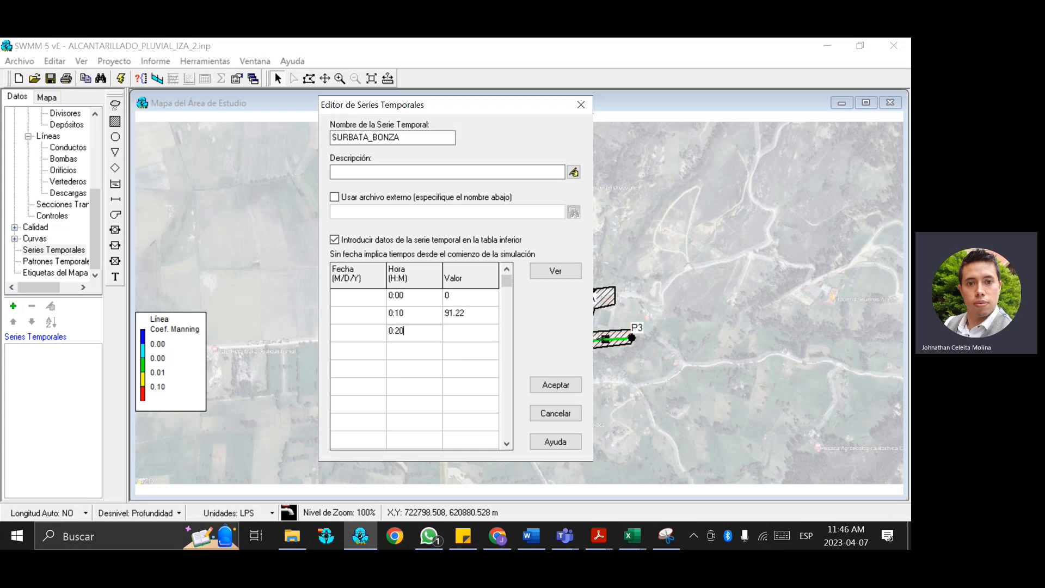
pyautogui.write('0')
# - Preview the time series graph, copy the series name and save the series
pyautogui.click(555, 270)
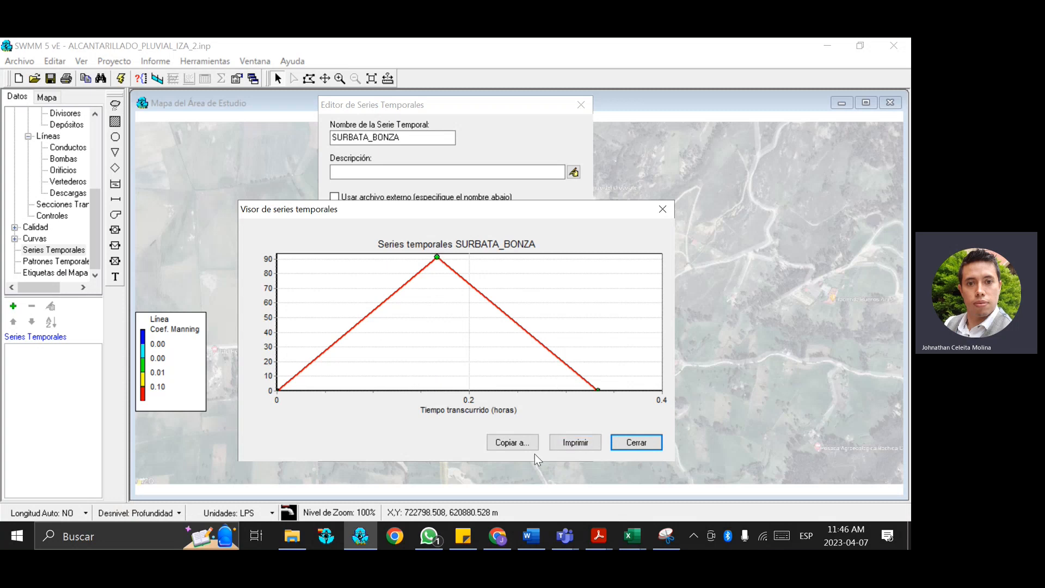
pyautogui.click(662, 212)
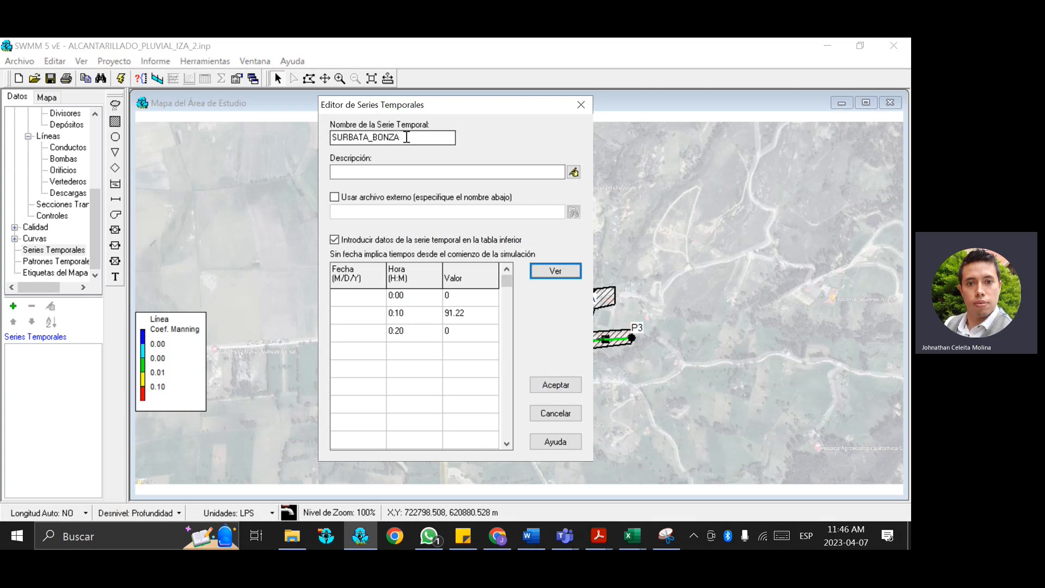
pyautogui.moveTo(407, 137); pyautogui.dragTo(346, 139)
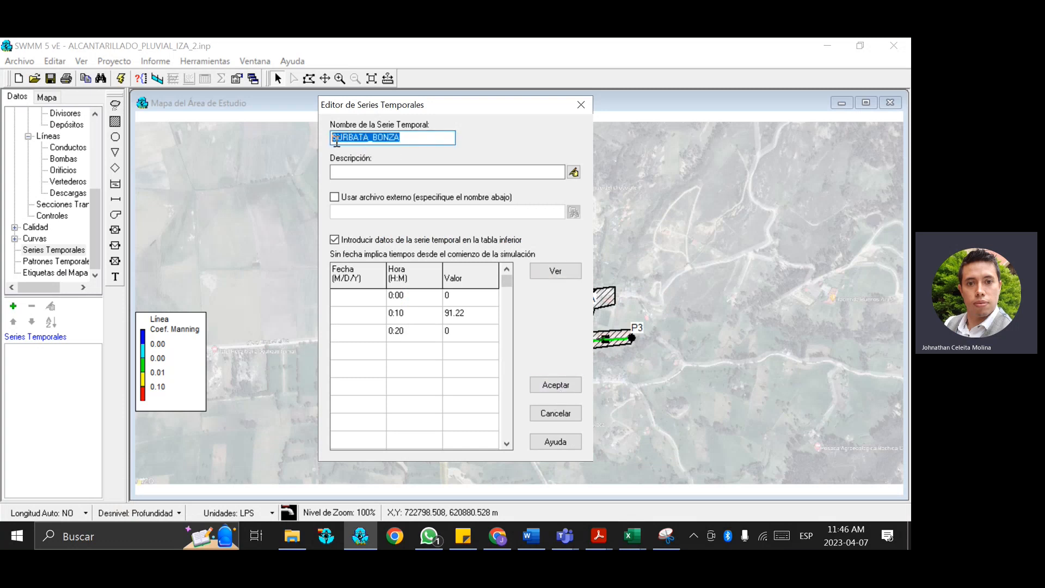
pyautogui.click(564, 387)
# - Assign the SURBATA_BONZA time series to the rain gauge east of node P16A and close its properties
pyautogui.click(535, 258)
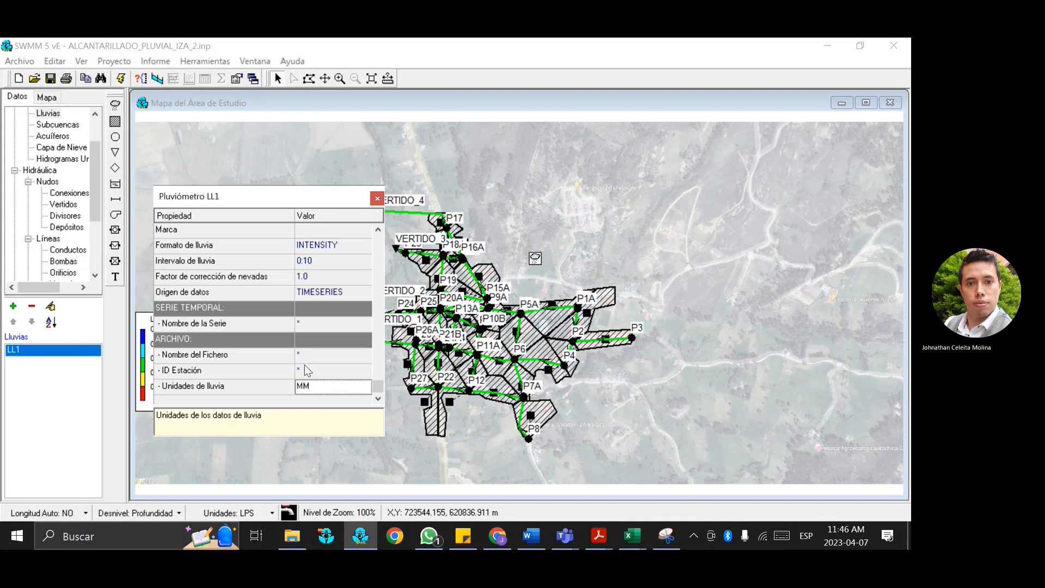
pyautogui.click(311, 324)
pyautogui.write('JRBATA_BONZA')
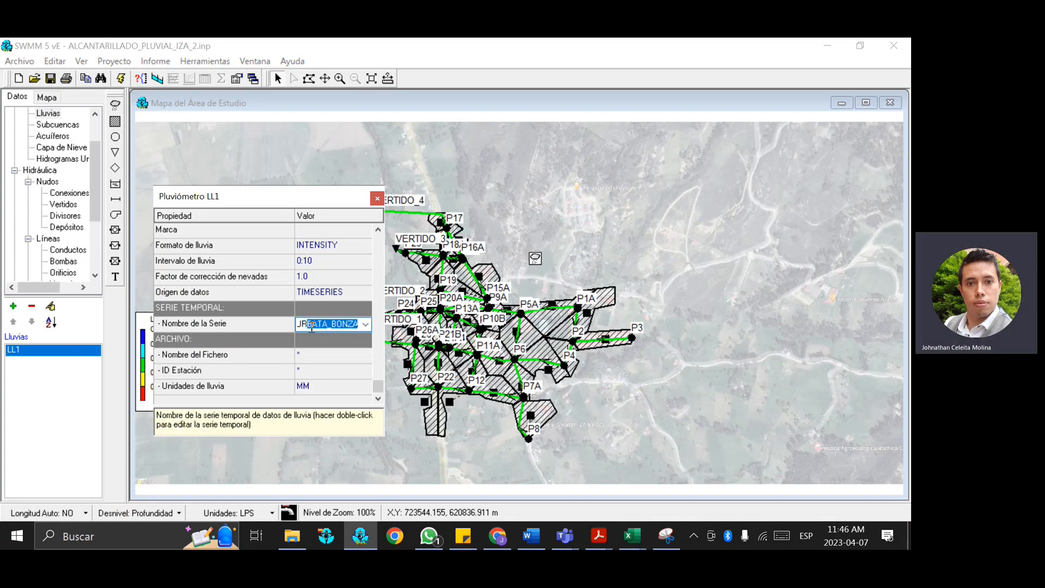
pyautogui.click(366, 323)
pyautogui.click(345, 337)
pyautogui.click(377, 198)
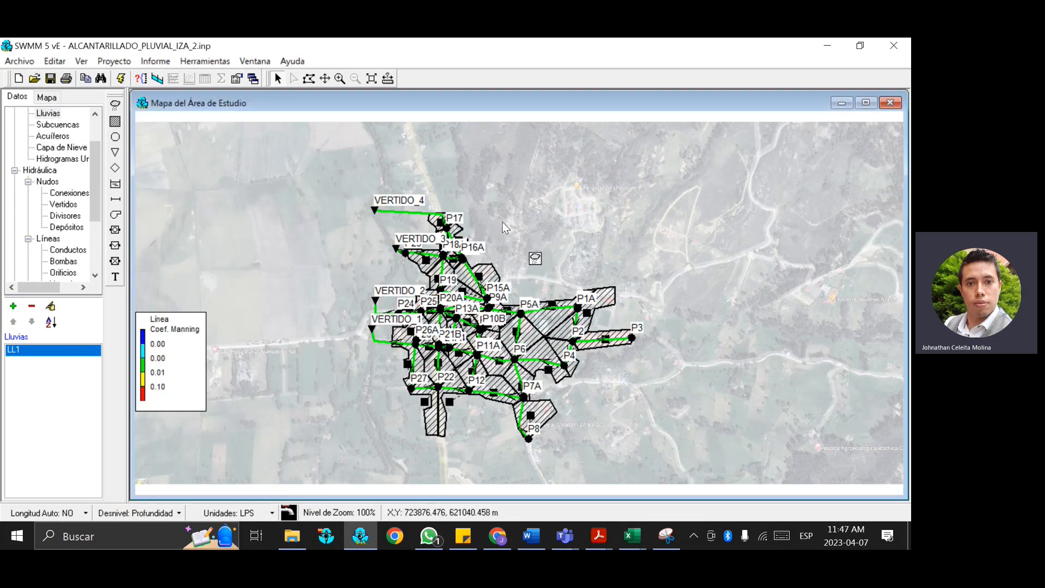
pyautogui.moveTo(498, 367)
pyautogui.moveTo(539, 535)
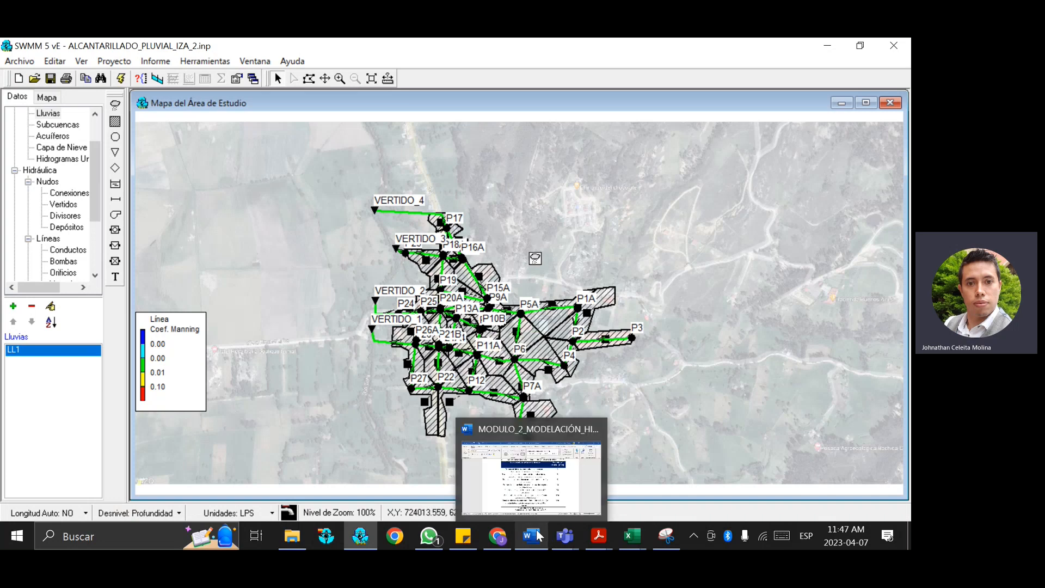
pyautogui.moveTo(570, 538)
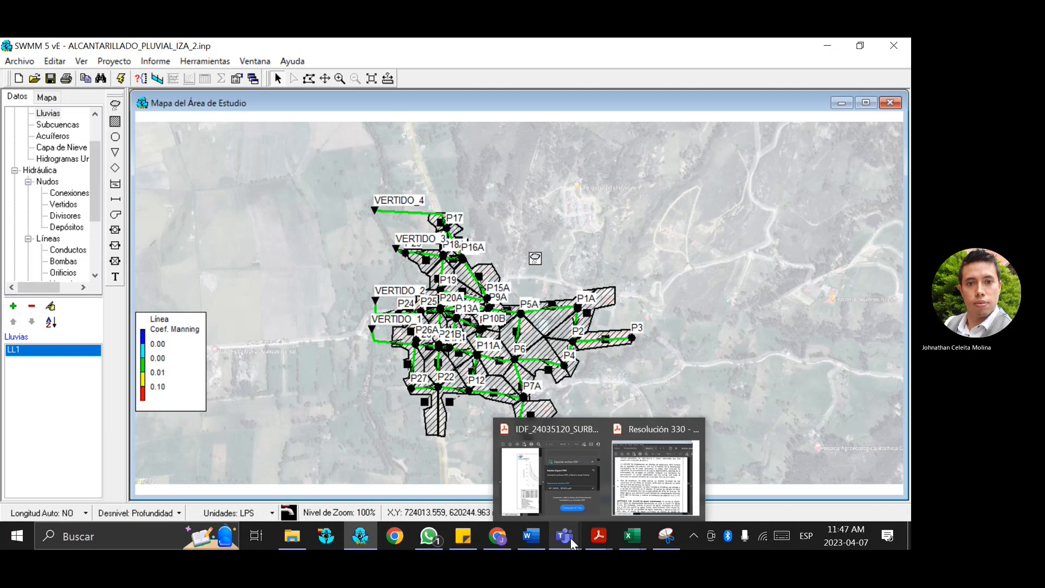
pyautogui.click(590, 468)
pyautogui.click(720, 70)
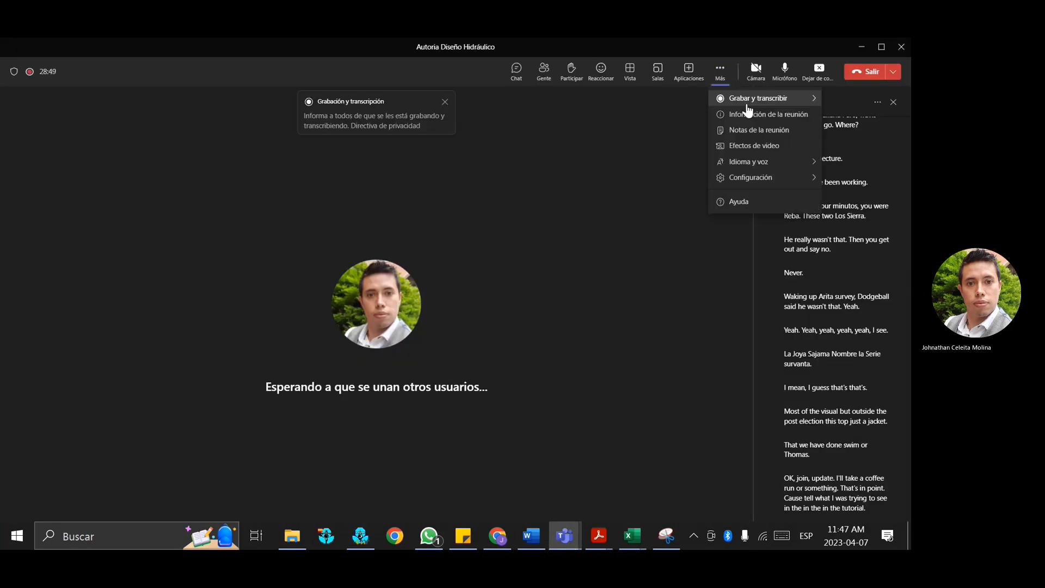